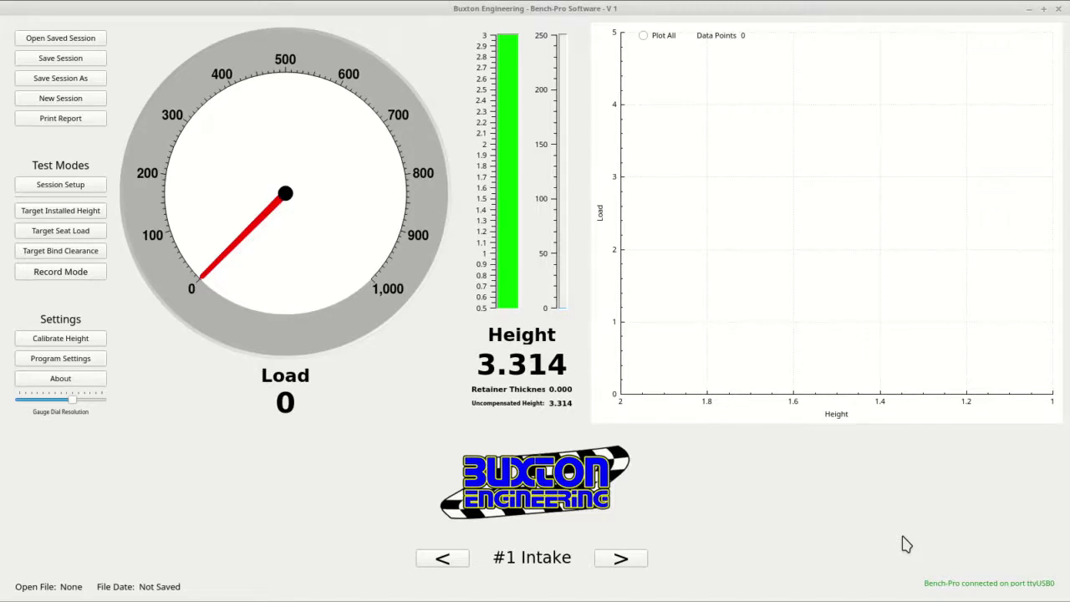
# Review the company information and the bind height alarm value in the program settings and accept them
pyautogui.click(84, 359)
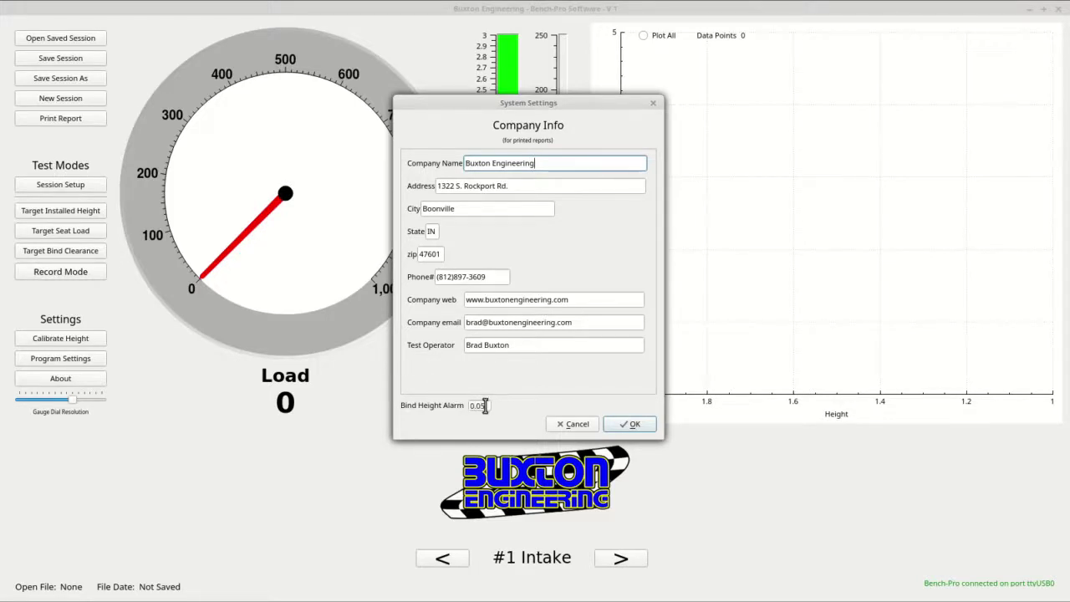
pyautogui.moveTo(485, 406); pyautogui.dragTo(443, 405)
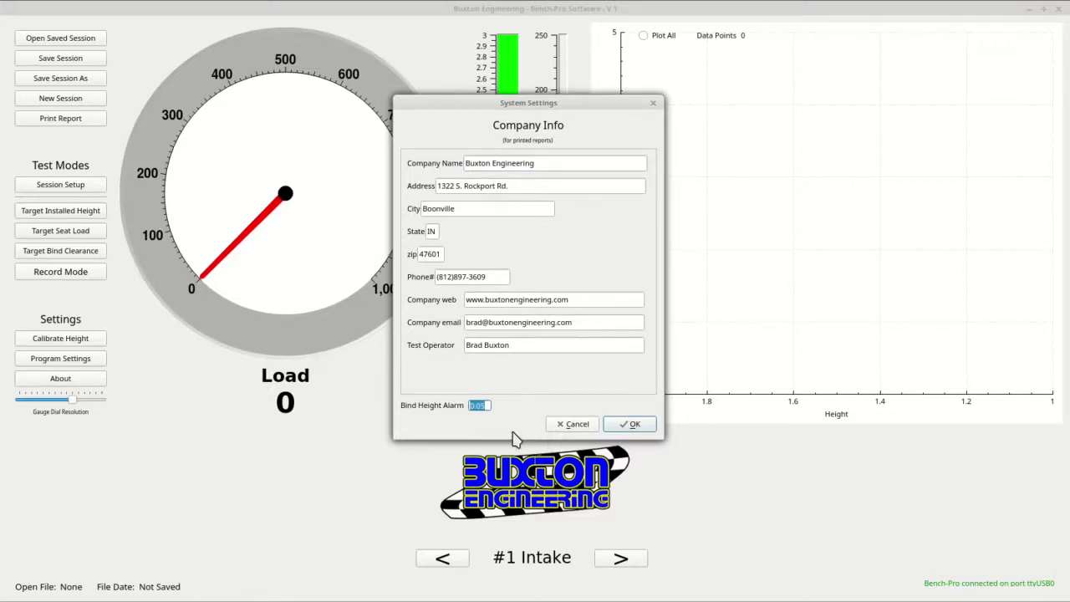
pyautogui.click(642, 427)
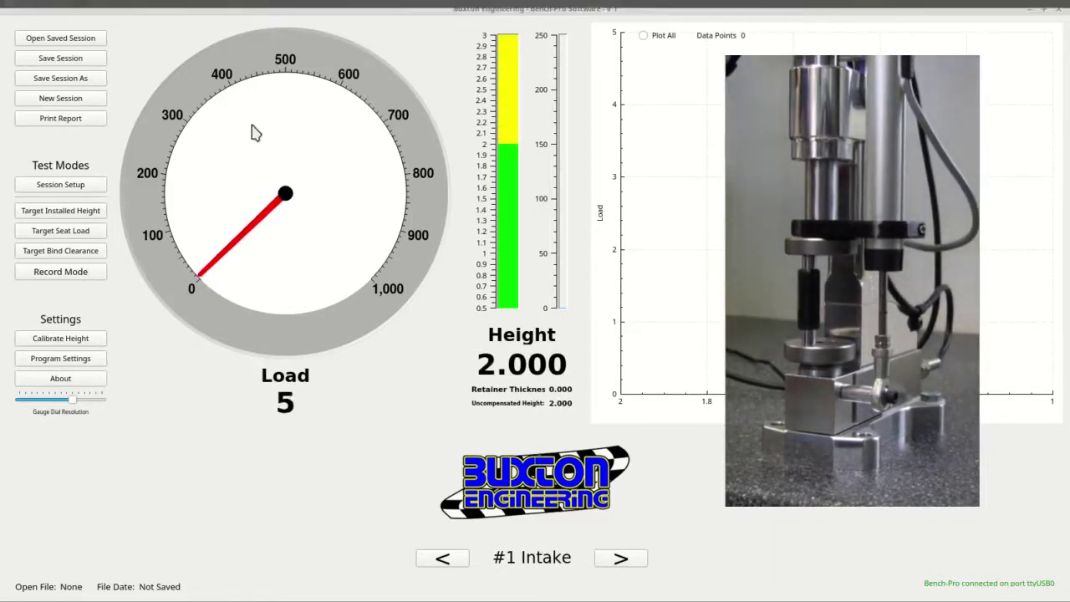
# Calibrate the height reading against the 2.000 standard height
pyautogui.click(44, 339)
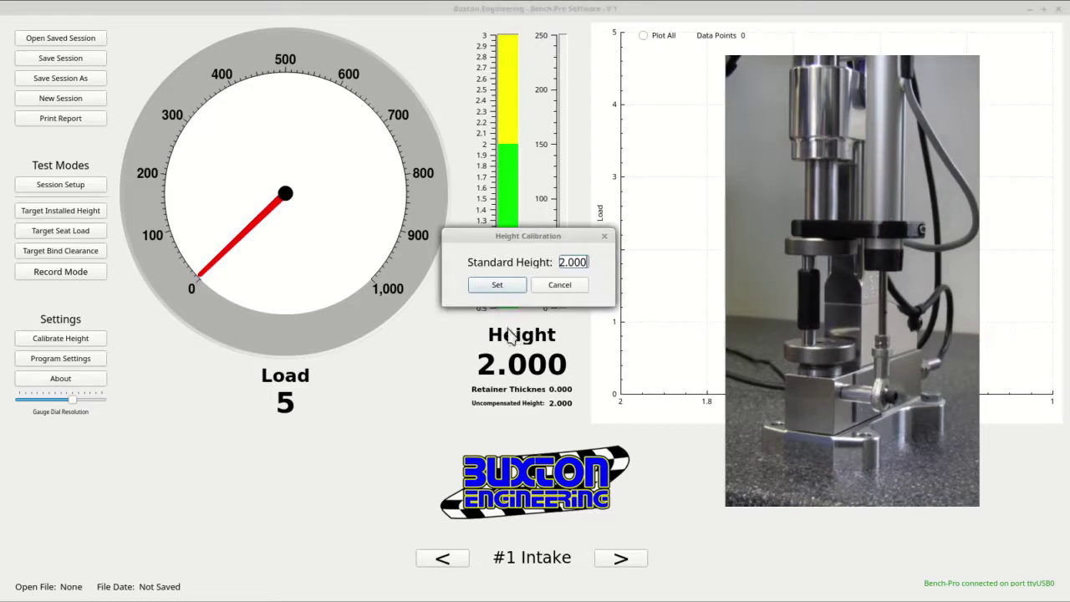
pyautogui.click(498, 285)
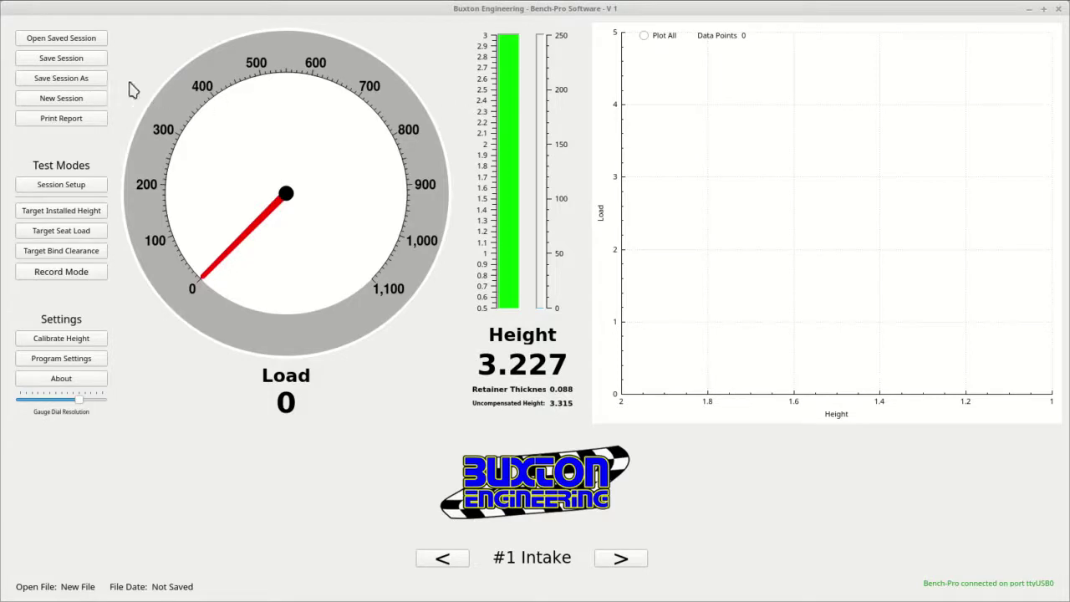
# Start a new session and enter the customer's name, valve spring part number PAC-1248 and engine description 706 BBC
pyautogui.click(91, 99)
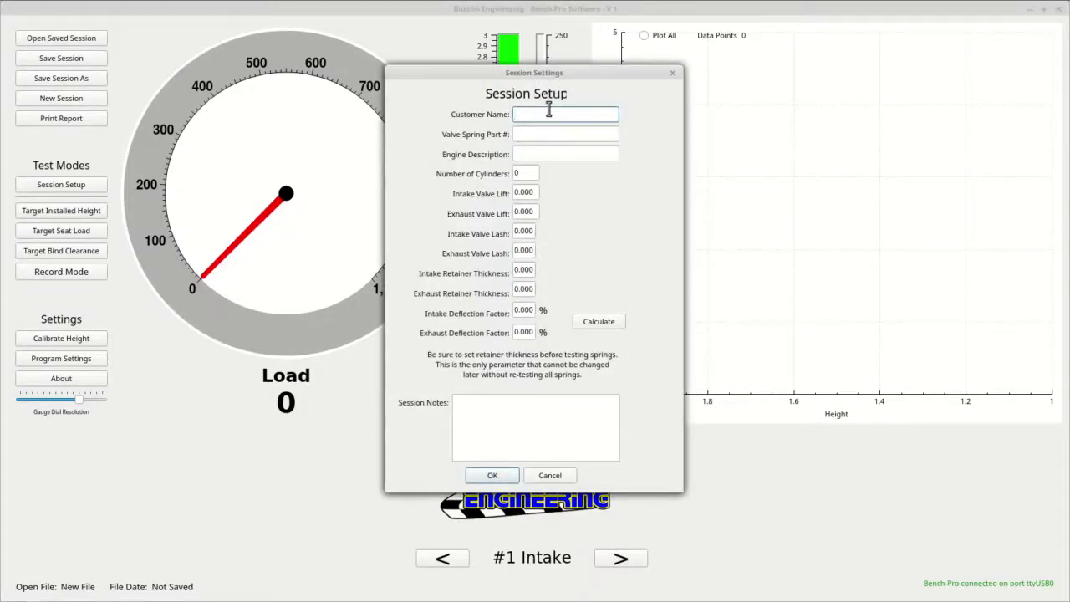
pyautogui.write('John Doe')
pyautogui.press('Tab')
pyautogui.write('P')
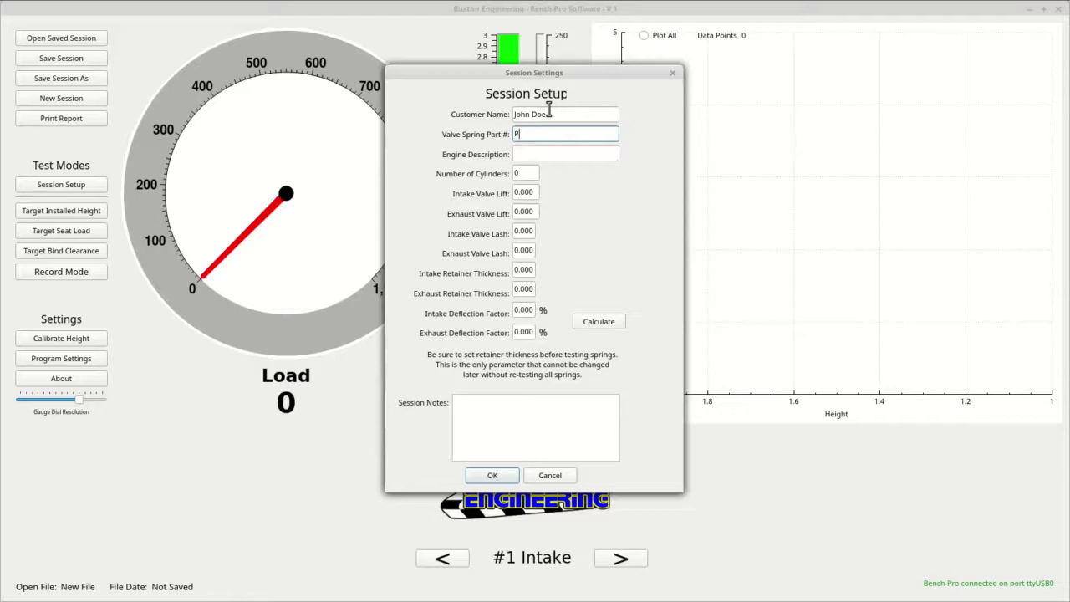
pyautogui.write('AC-1248')
pyautogui.press('Tab')
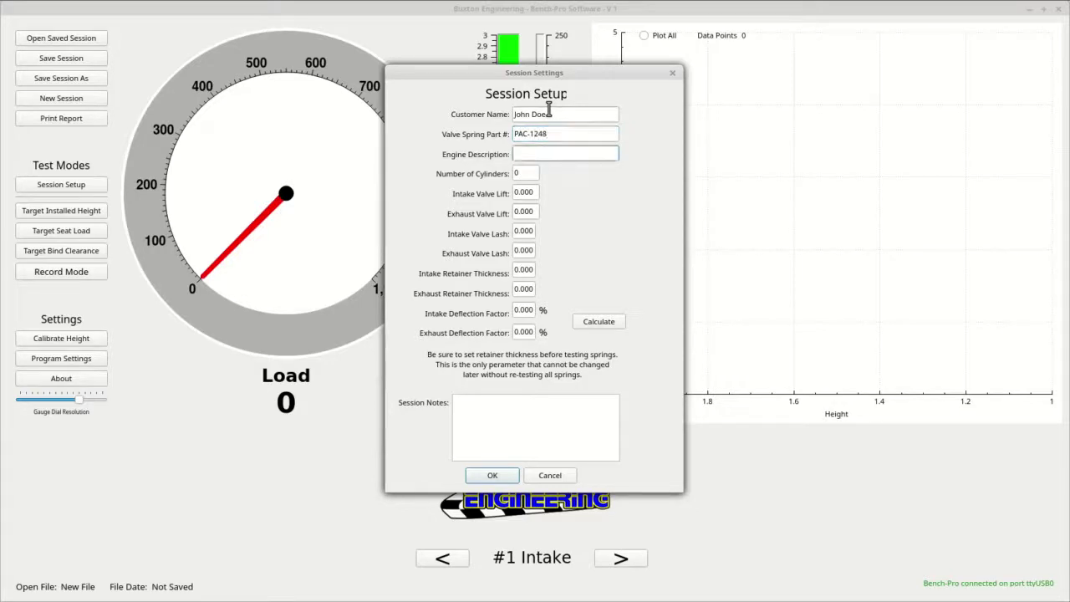
pyautogui.write('706 BBC')
pyautogui.press('Tab')
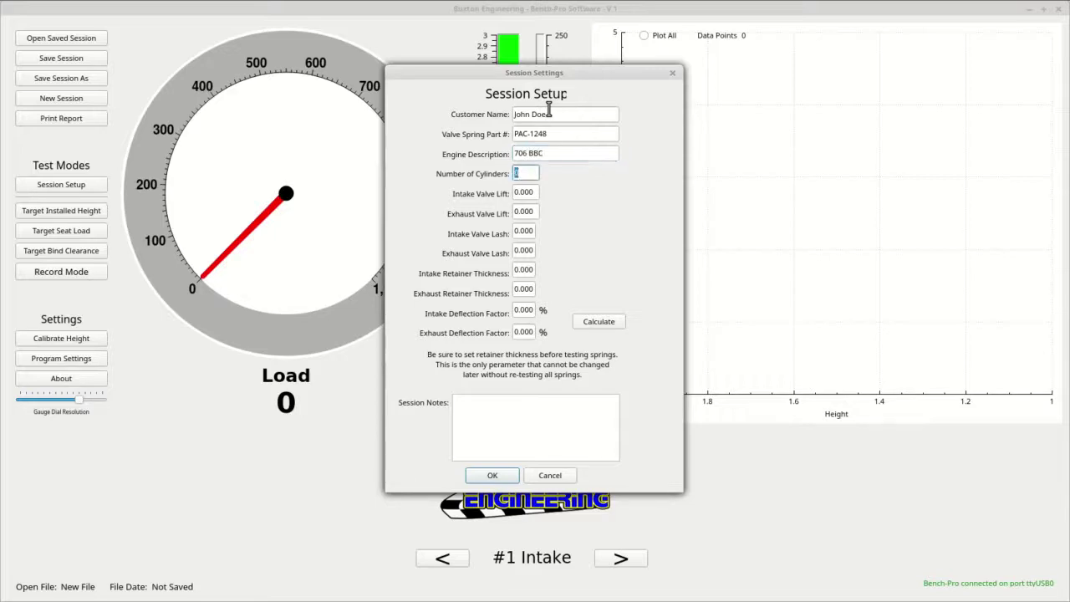
# Set the number of cylinders to 8, the intake valve lift to .825 and the exhaust valve lift to .748
pyautogui.write('8')
pyautogui.press('Tab')
pyautogui.press('BackSpace')
pyautogui.write('.825')
pyautogui.press('Tab')
pyautogui.press('BackSpace')
pyautogui.write('.7')
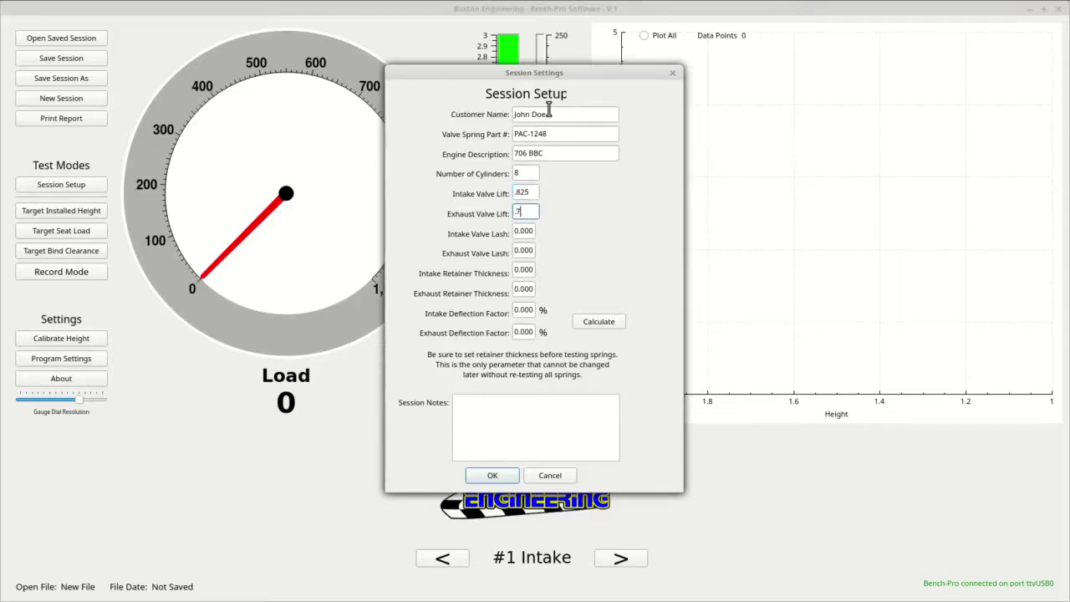
pyautogui.write('48')
pyautogui.press('Tab')
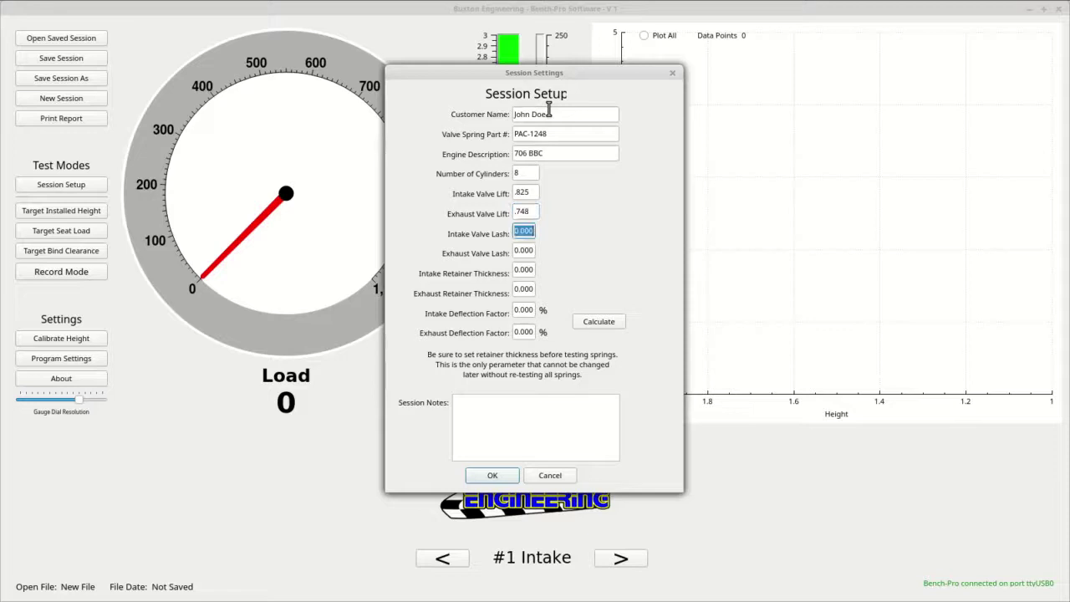
# Set the intake valve lash to .022 and the exhaust valve lash to .026
pyautogui.press('BackSpace')
pyautogui.write('.022')
pyautogui.press('Tab')
pyautogui.press('BackSpace')
pyautogui.write('.026')
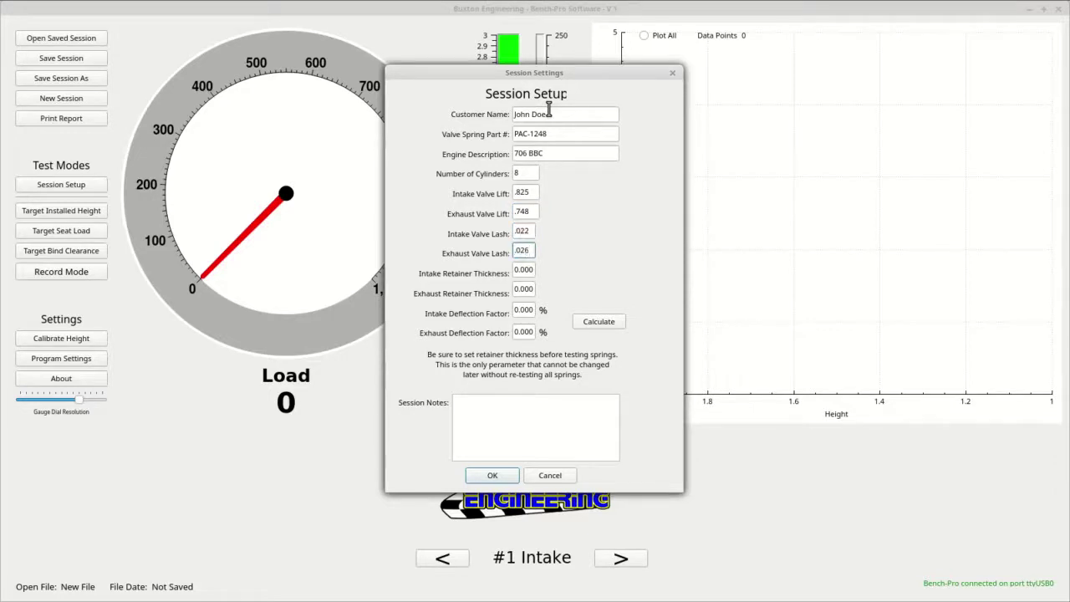
# Set the intake retainer thickness to .088 and the exhaust retainer thickness to .102, and accept the session setup
pyautogui.press('Tab')
pyautogui.write('.088')
pyautogui.press('Tab')
pyautogui.press('BackSpace')
pyautogui.write('.102')
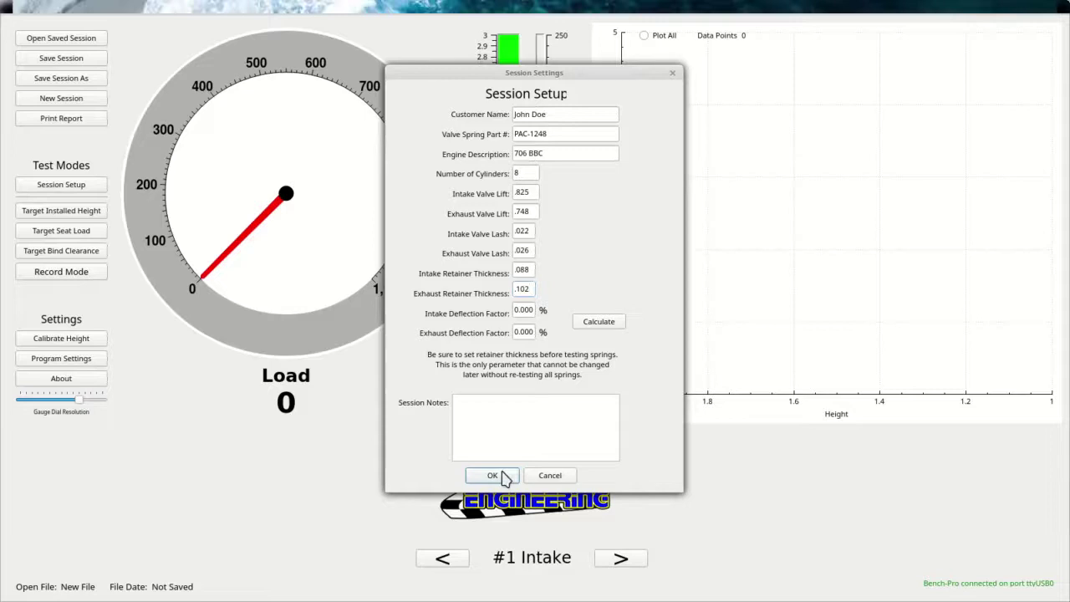
pyautogui.click(504, 477)
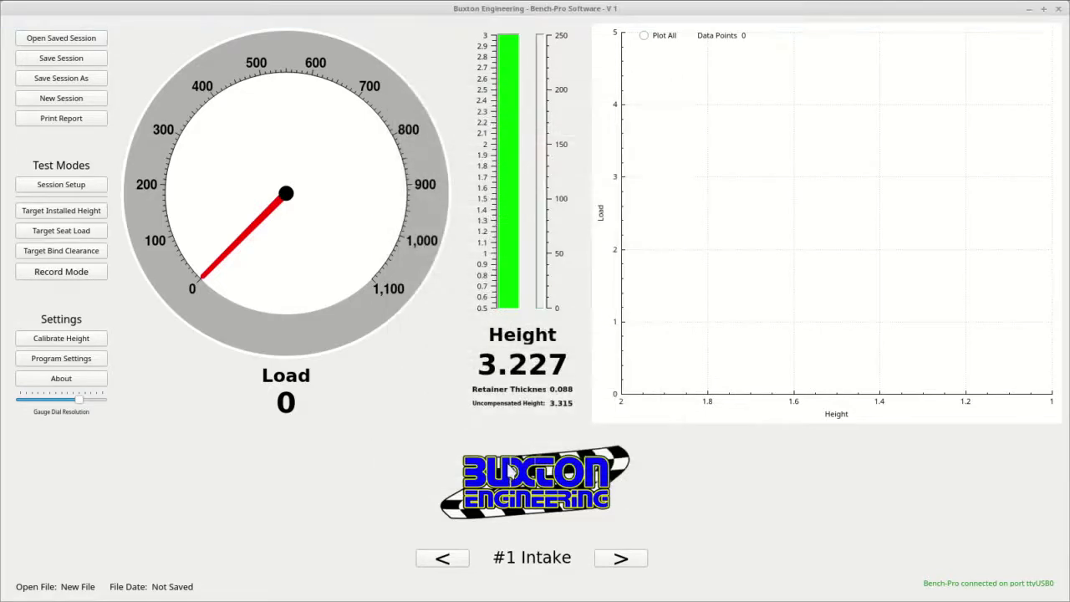
# Step through the valve positions from #1 Intake up to #3 Intake and back to #1 Intake
pyautogui.click(622, 561)
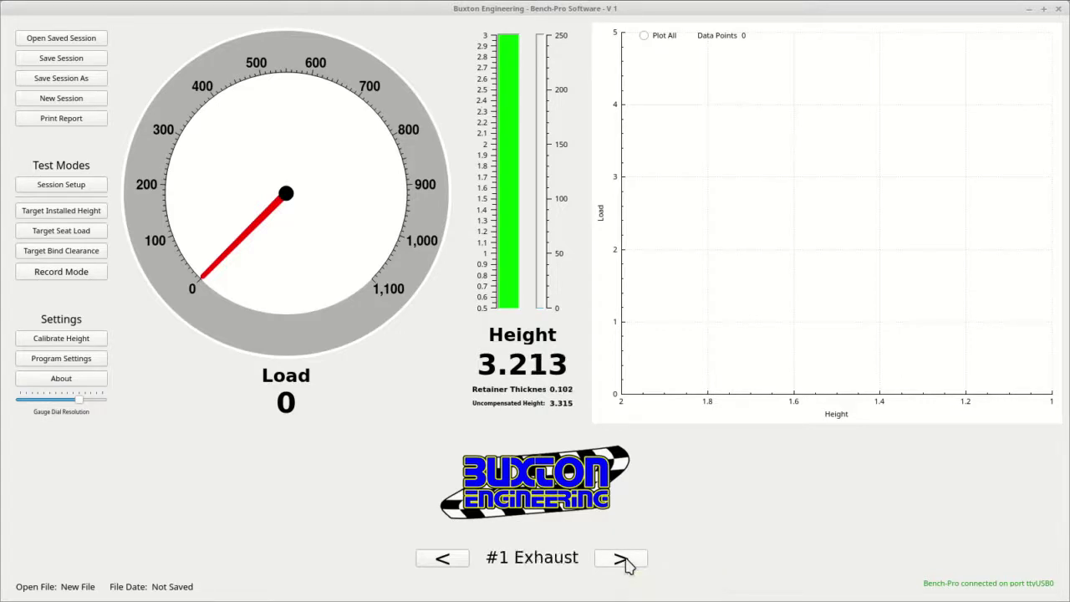
pyautogui.click(623, 560)
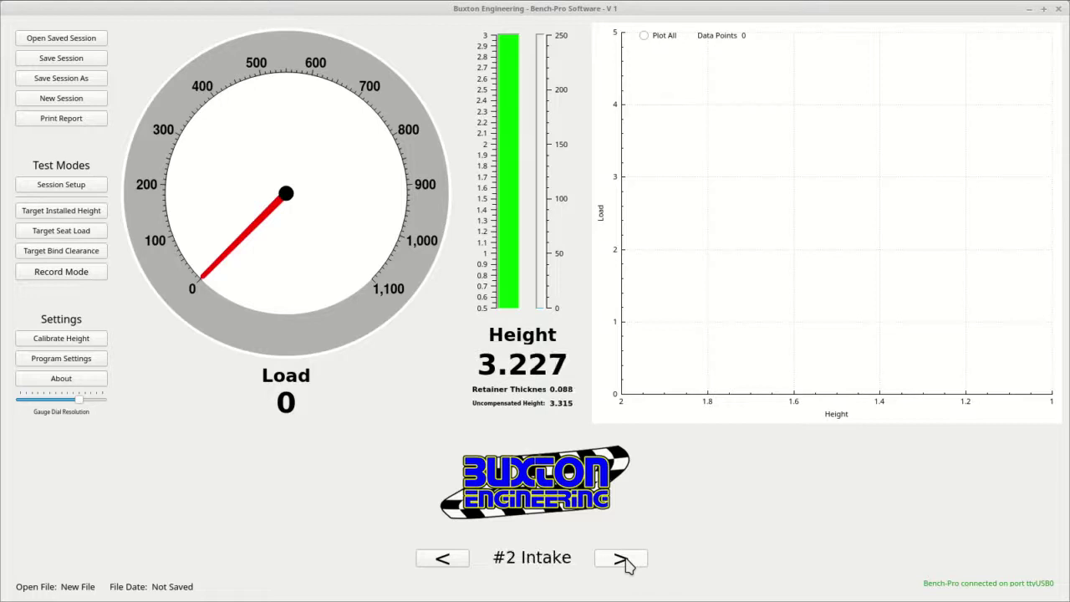
pyautogui.click(623, 560)
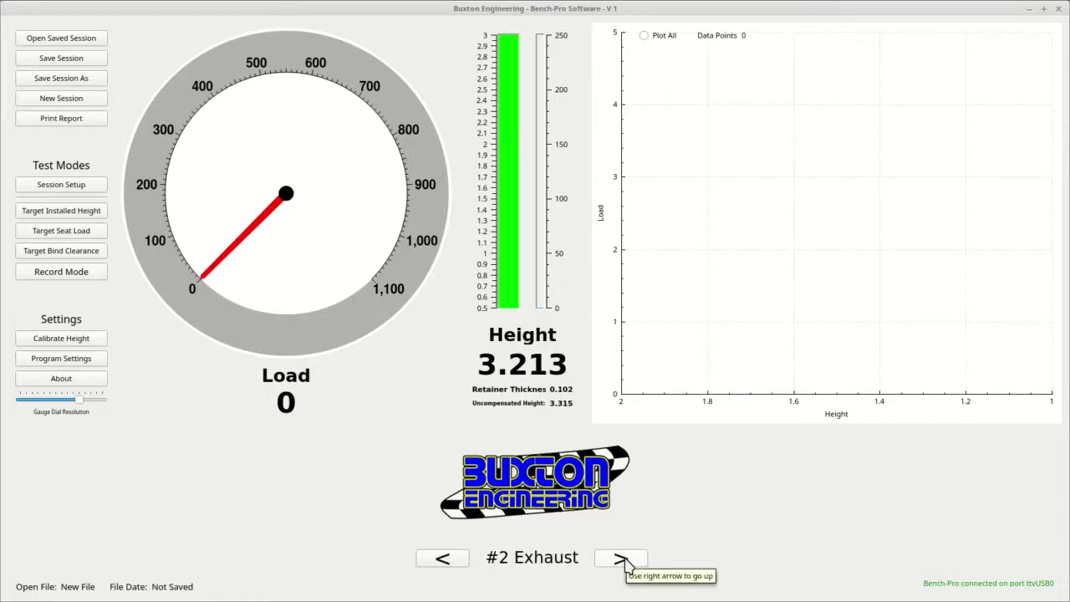
pyautogui.click(622, 560)
pyautogui.click(443, 561)
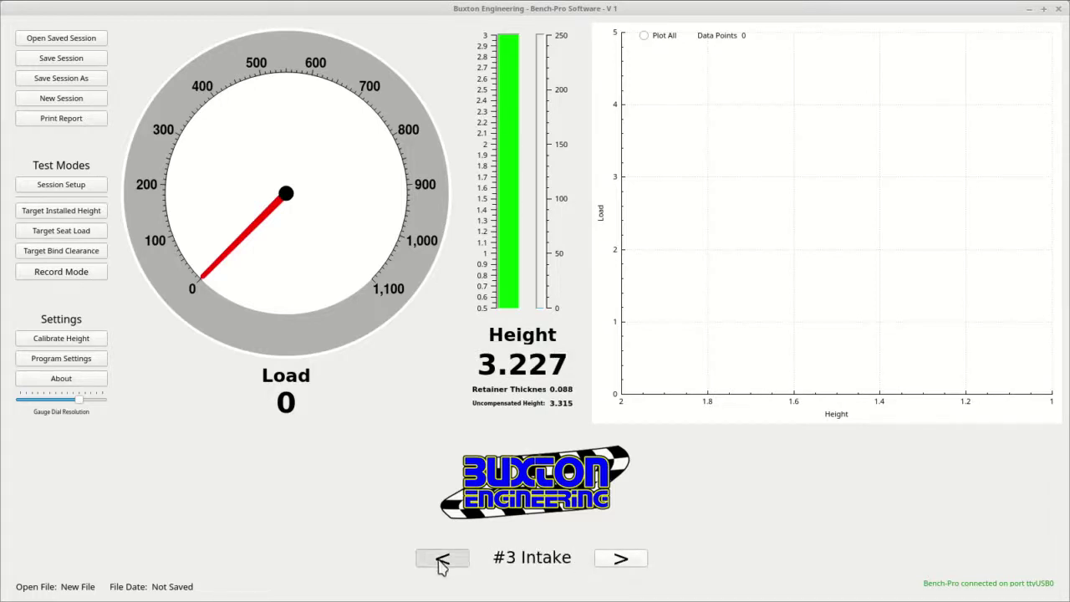
pyautogui.click(442, 562)
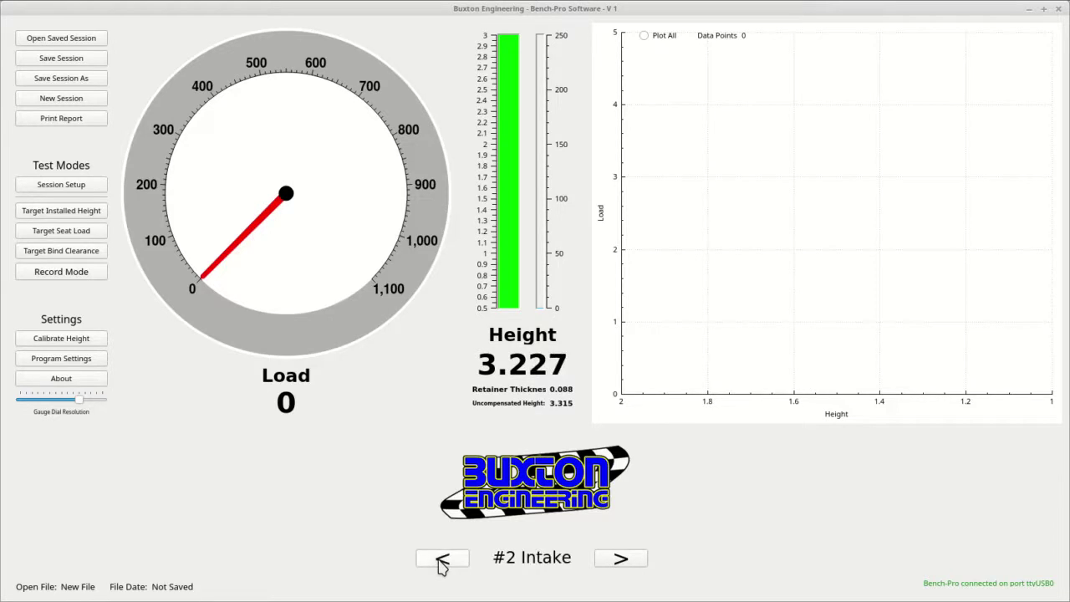
pyautogui.click(443, 561)
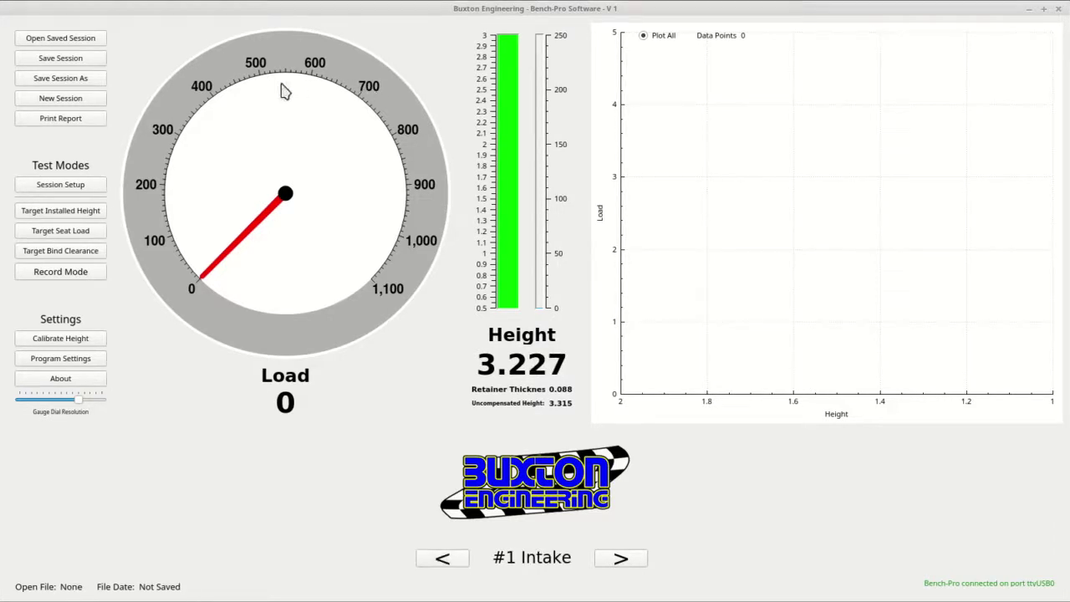
# Calculate the session's deflection factors from a measured intake valve lift of .775 and a measured exhaust valve lift of .692
pyautogui.click(63, 184)
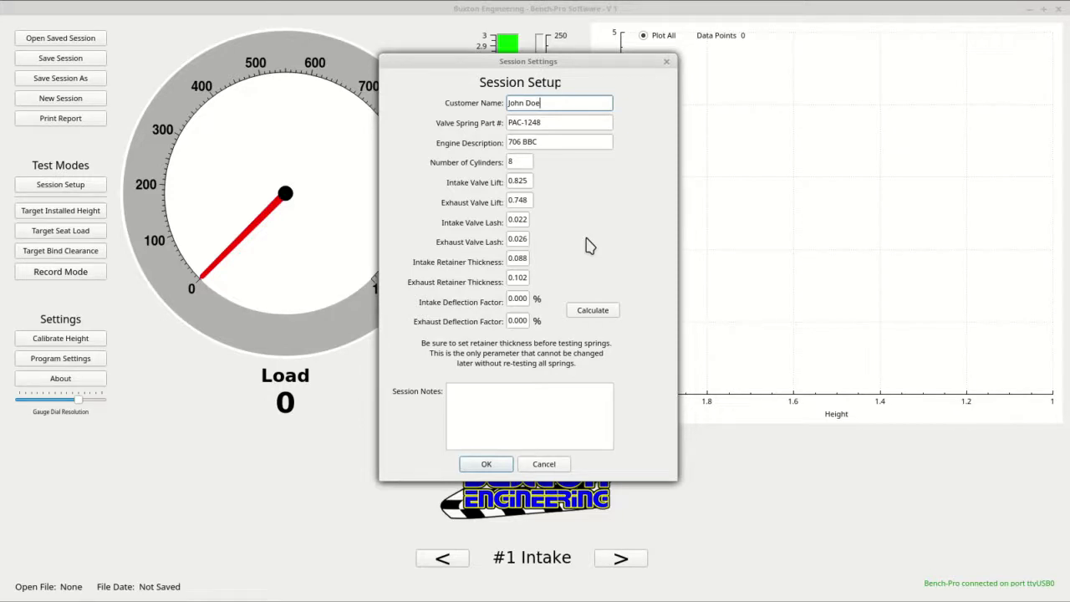
pyautogui.click(594, 310)
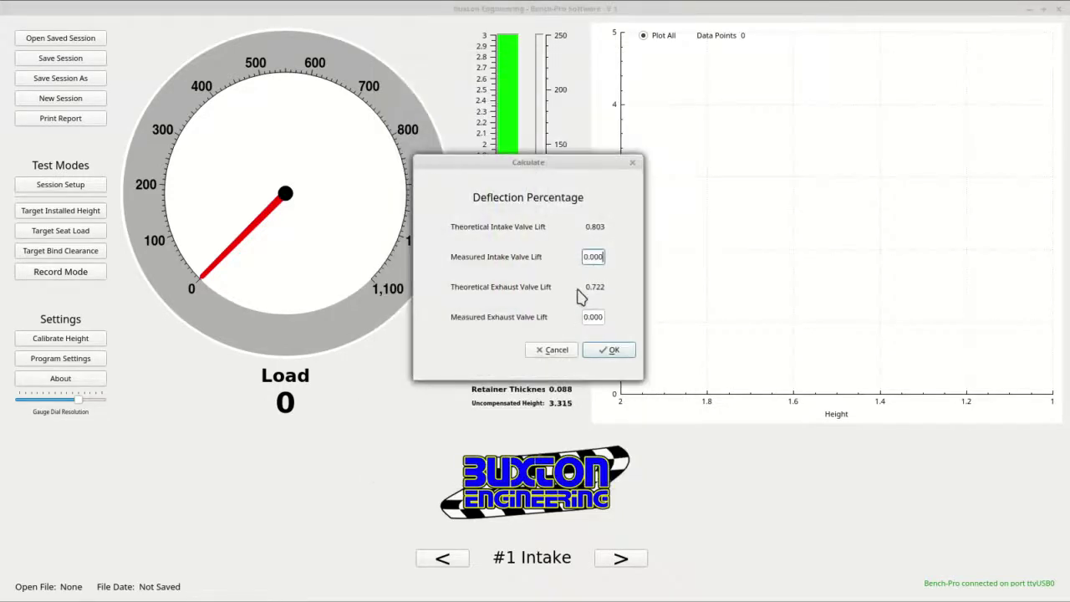
pyautogui.doubleClick(588, 259)
pyautogui.press('BackSpace')
pyautogui.write('.775')
pyautogui.press('Tab')
pyautogui.press('BackSpace')
pyautogui.write('.692')
pyautogui.click(617, 354)
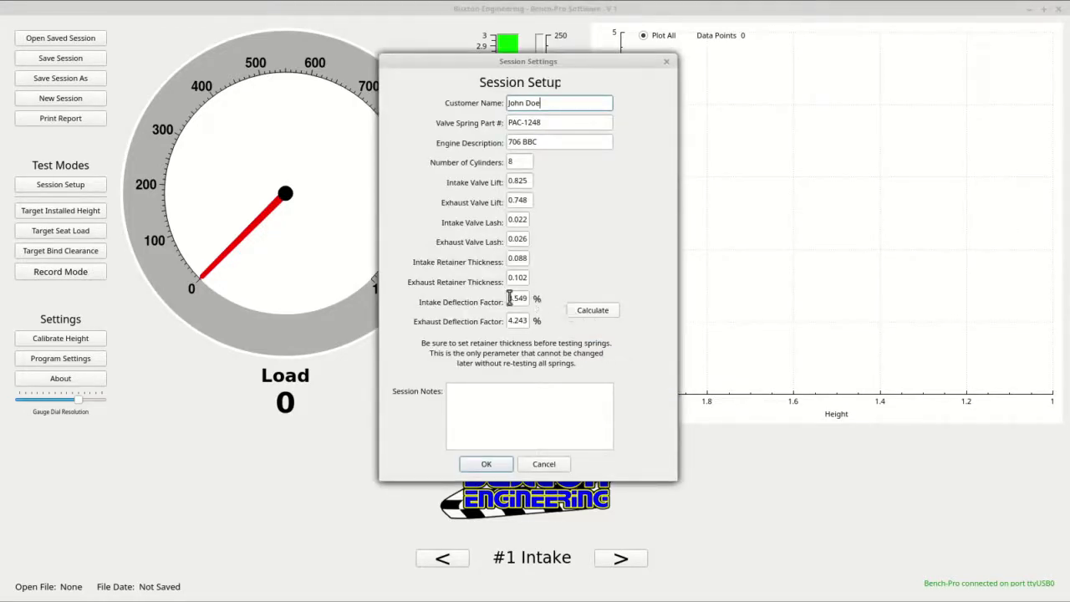
# Add the session note "Notes go here." and accept the session setup
pyautogui.click(532, 396)
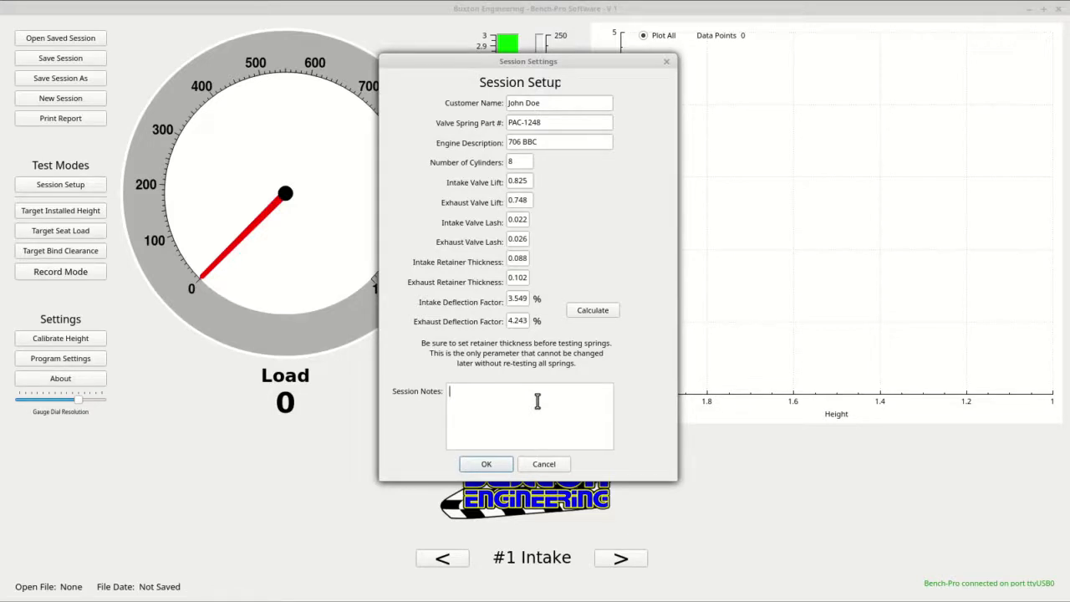
pyautogui.write('Notes go here.')
pyautogui.click(489, 465)
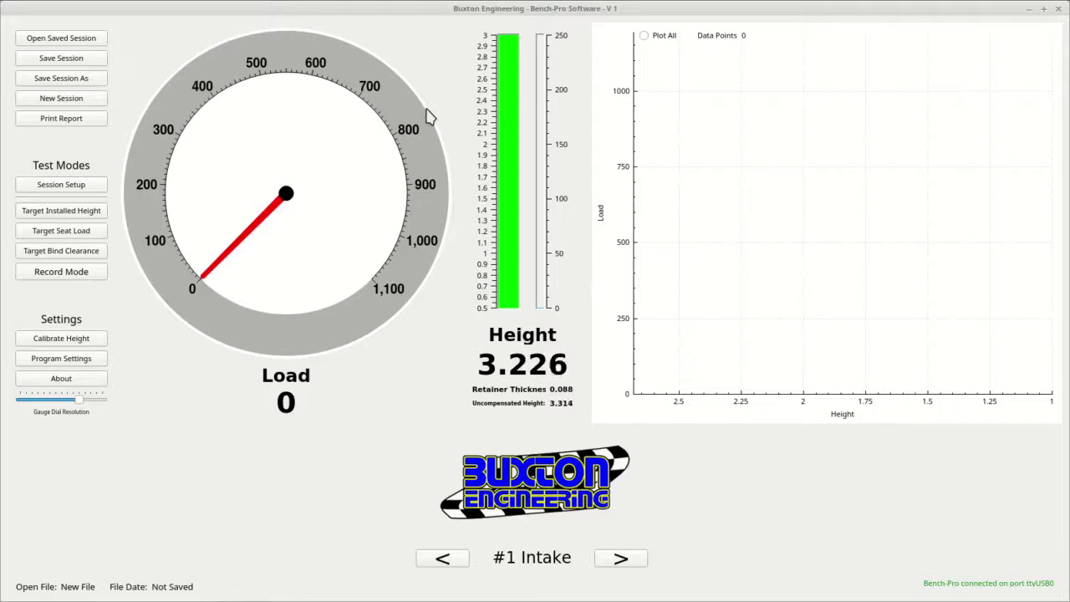
# Save the session as Test2.bed in the Spring Tests folder
pyautogui.click(94, 58)
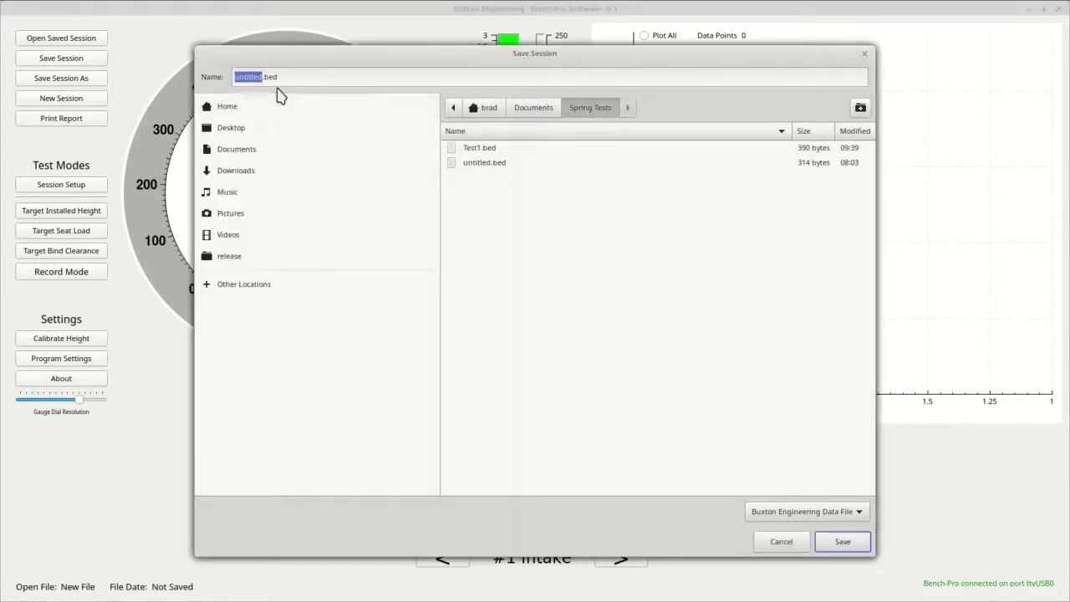
pyautogui.write('Test')
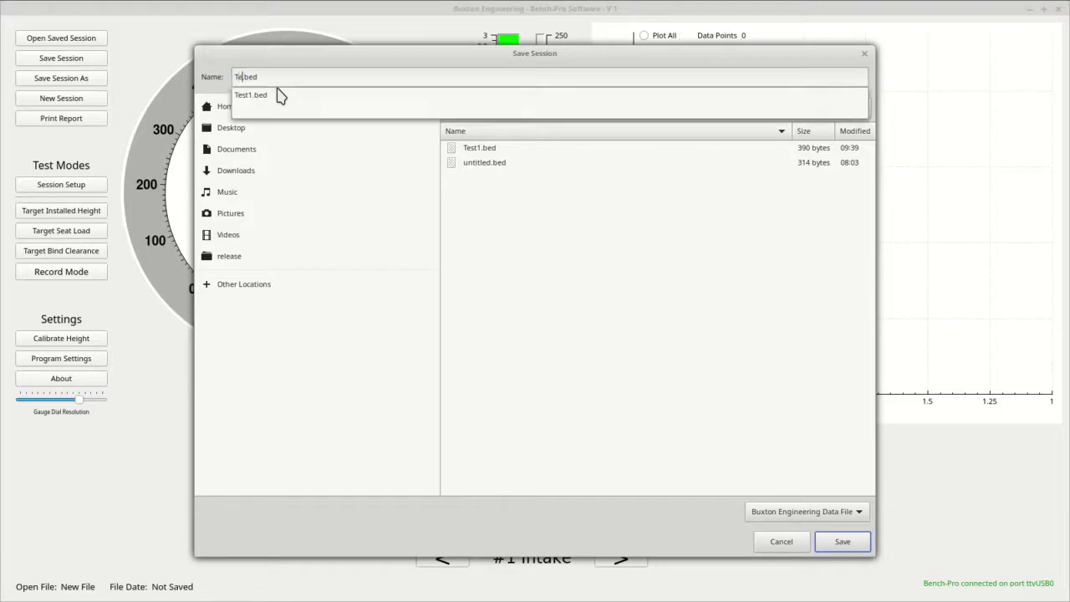
pyautogui.write('2')
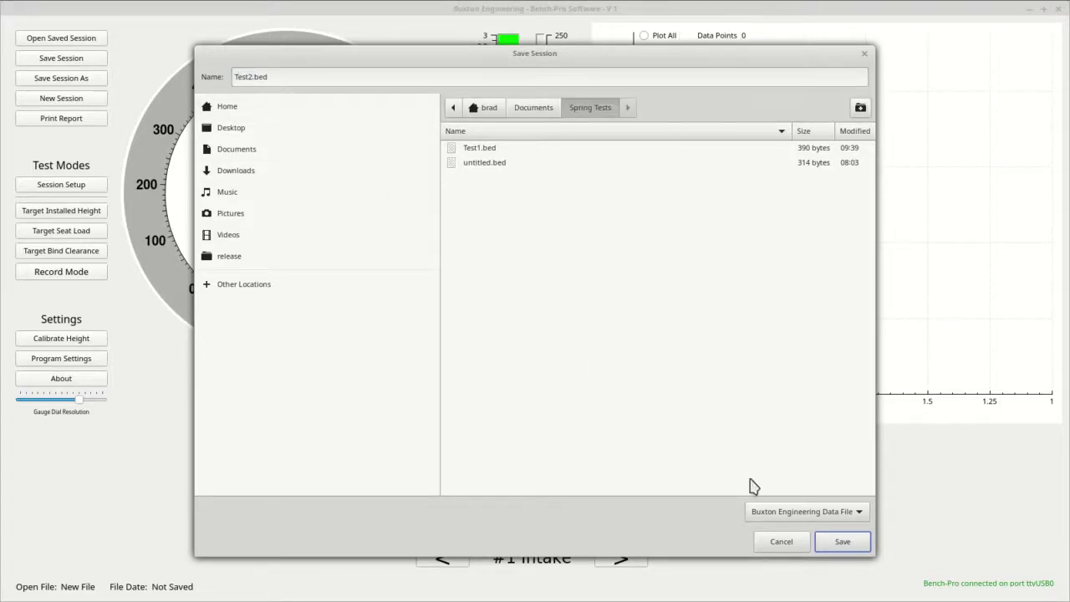
pyautogui.click(835, 548)
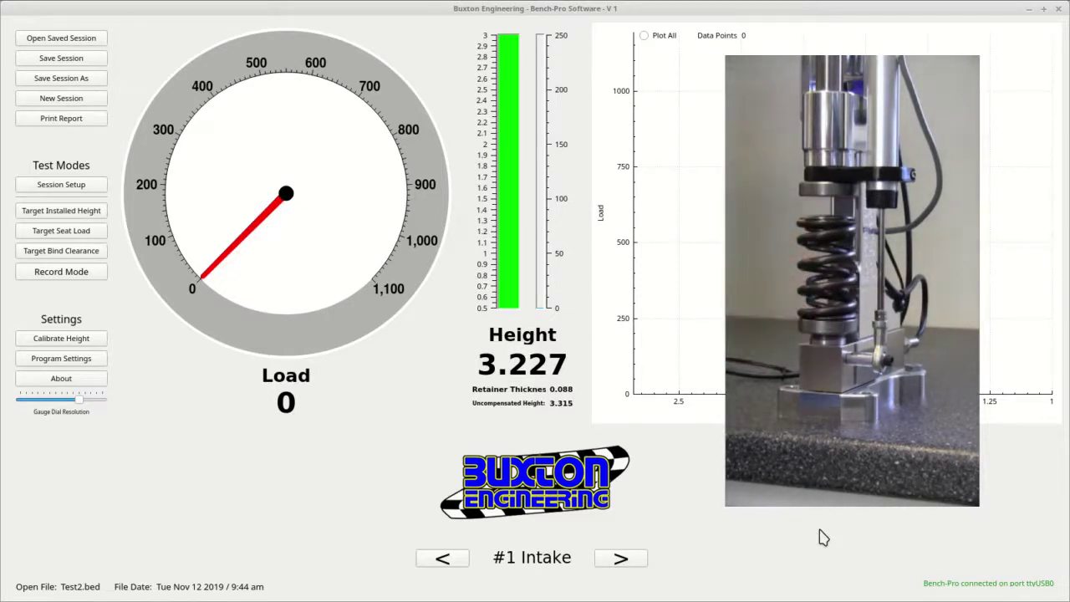
# Record the spring test data for all valves through #8 Exhaust in Record Mode and save the session
pyautogui.click(75, 274)
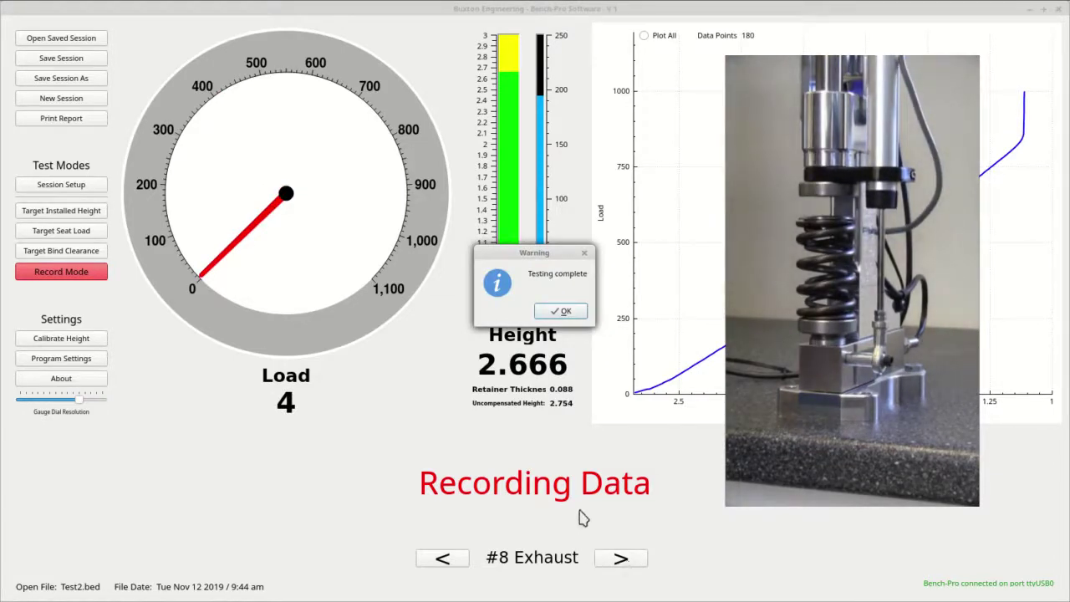
pyautogui.click(562, 310)
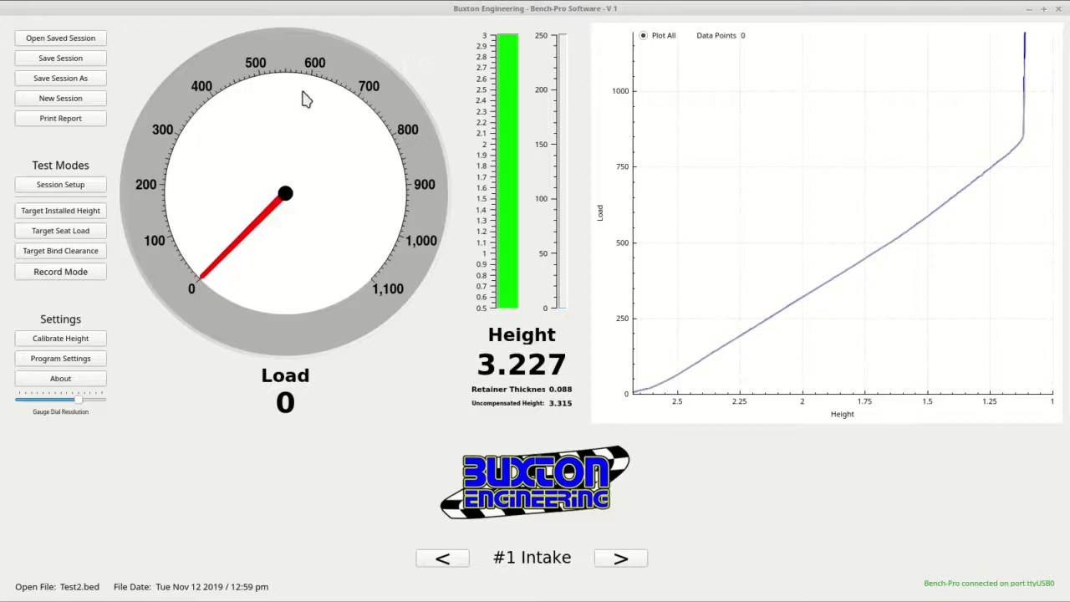
pyautogui.click(80, 59)
# Switch to the Target Installed Height mode and set both the intake and exhaust installed heights to 1.950
pyautogui.click(67, 214)
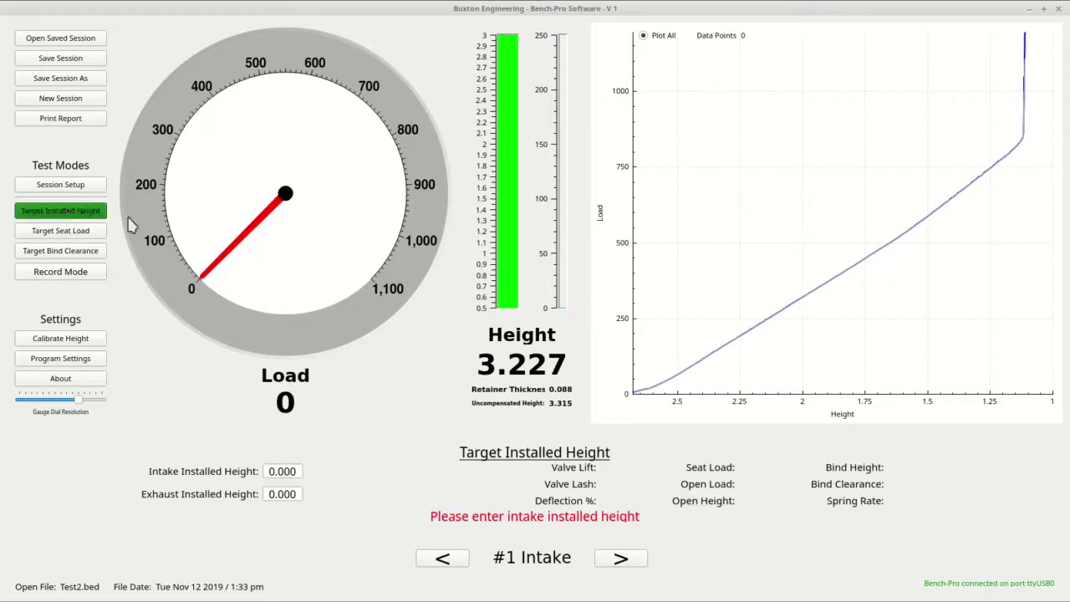
pyautogui.click(284, 472)
pyautogui.doubleClick(288, 471)
pyautogui.write('1.')
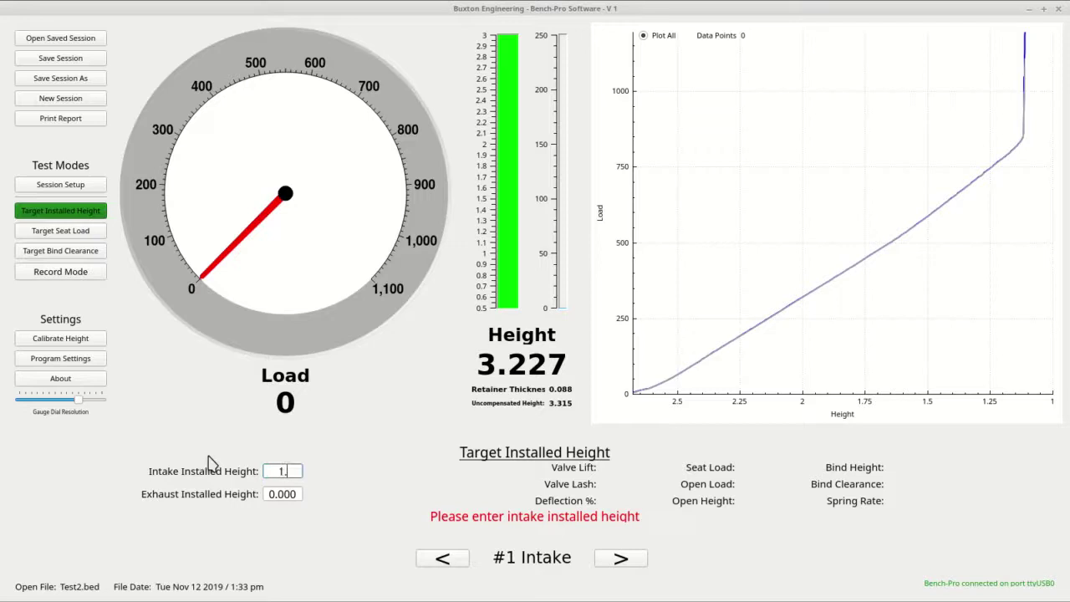
pyautogui.write('950')
pyautogui.press('Tab')
pyautogui.write('1')
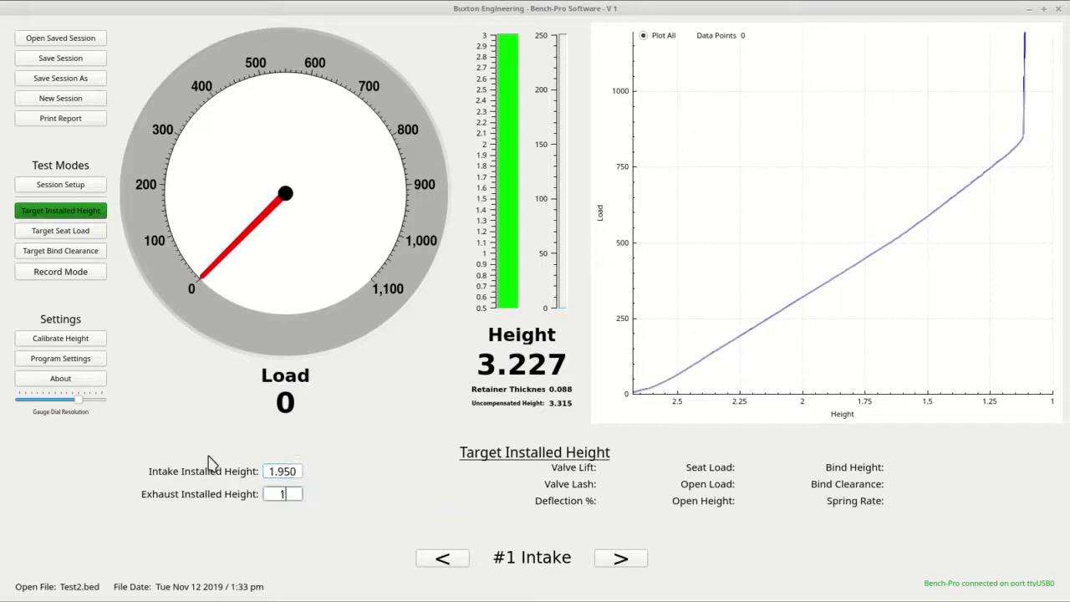
pyautogui.write('.950')
pyautogui.press('Return')
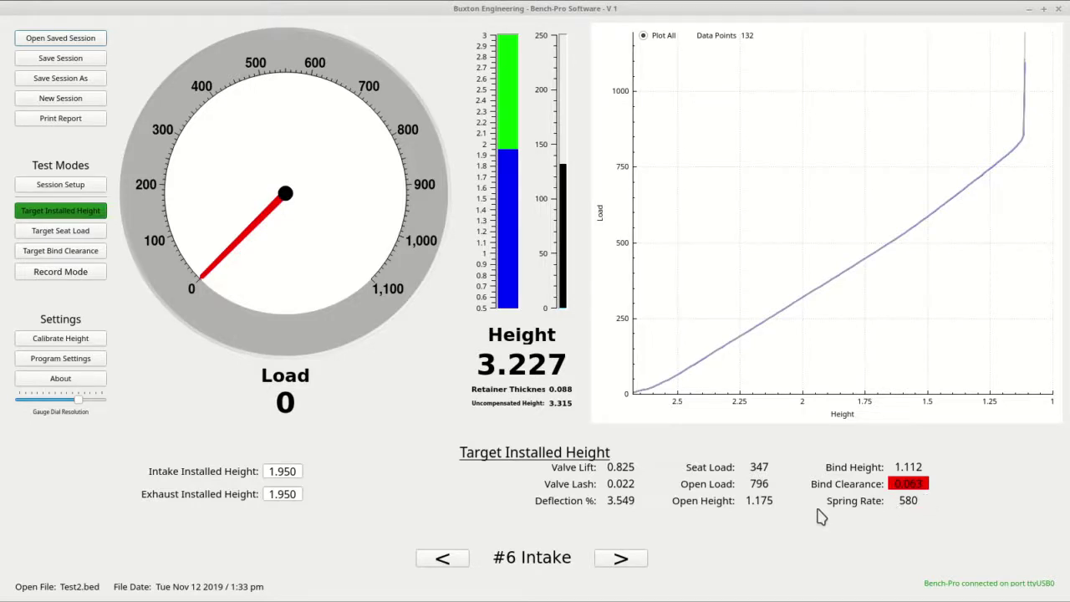
# Check the Bind Height Alarm value in the program settings and close the settings
pyautogui.click(60, 358)
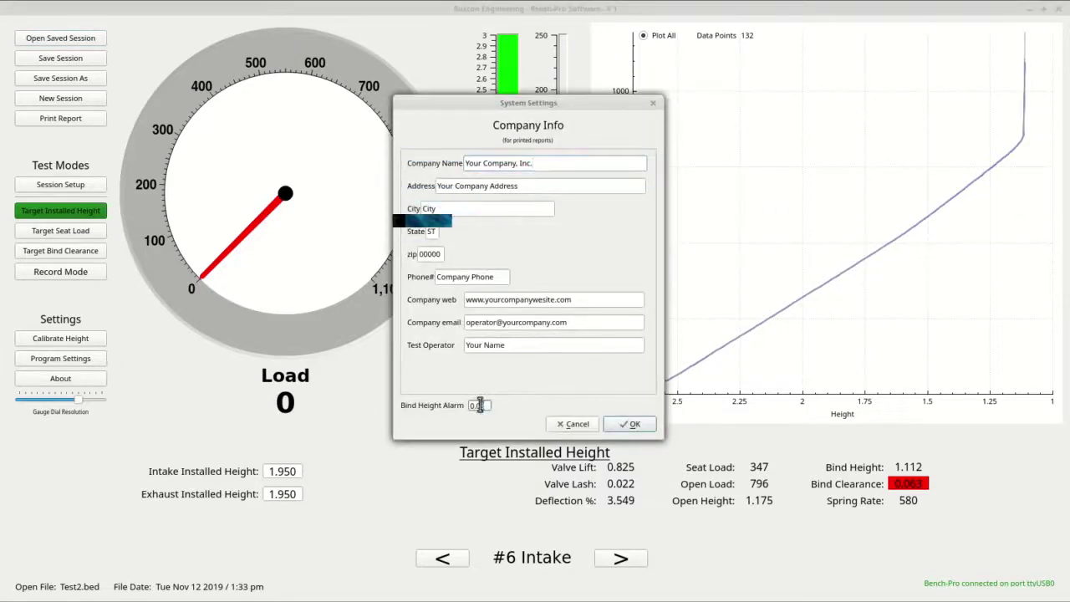
pyautogui.click(627, 423)
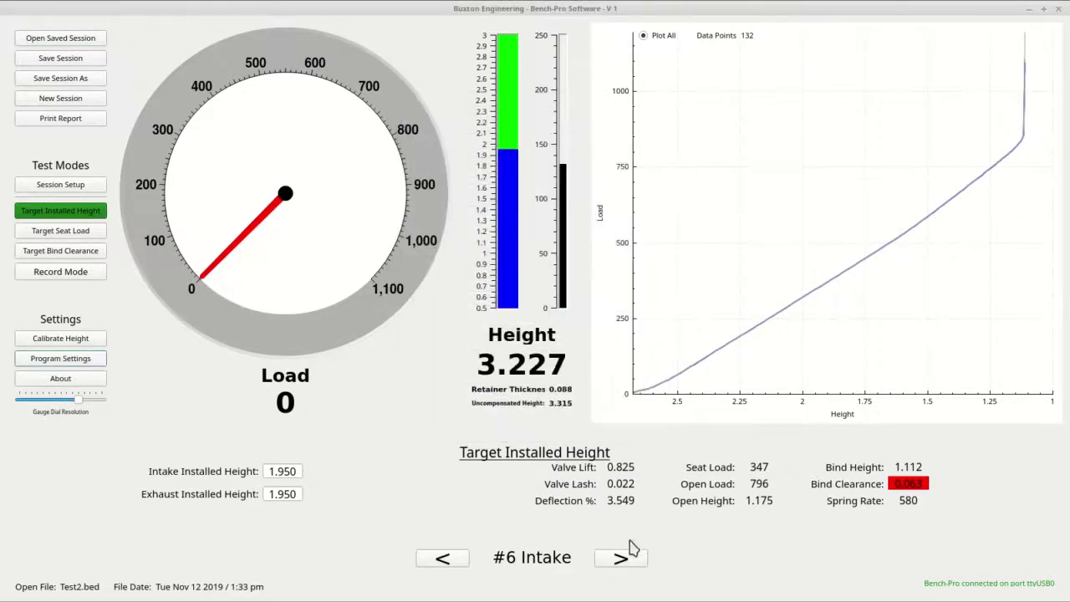
# Examine the installed-height results and bind clearance of the individual valves from #6 Intake back to #3
pyautogui.click(456, 558)
pyautogui.click(451, 558)
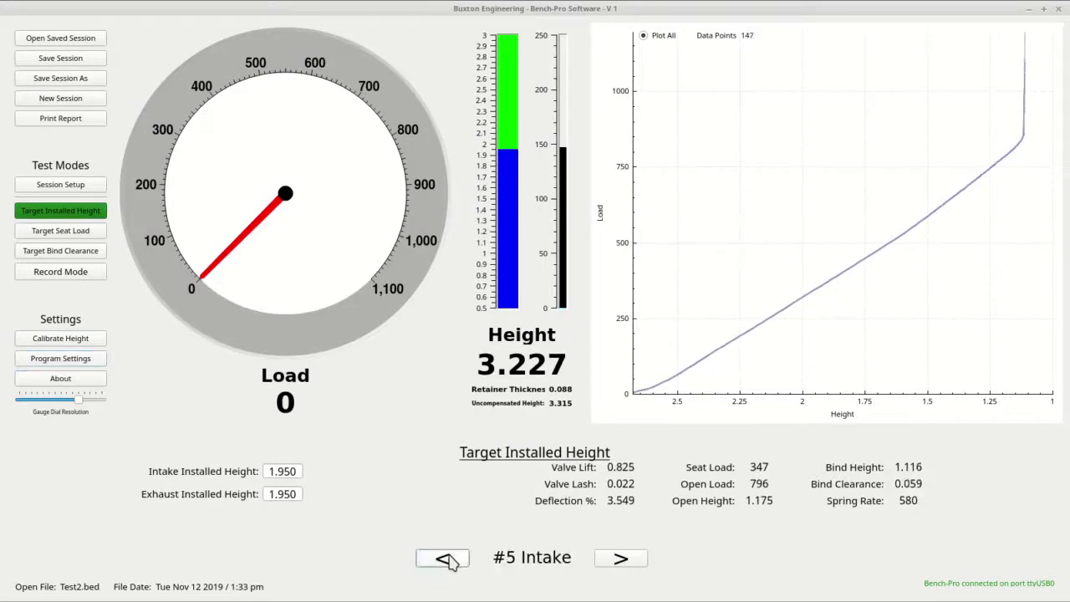
pyautogui.click(448, 559)
pyautogui.click(448, 559)
pyautogui.click(448, 560)
pyautogui.click(447, 560)
pyautogui.click(446, 560)
pyautogui.click(621, 561)
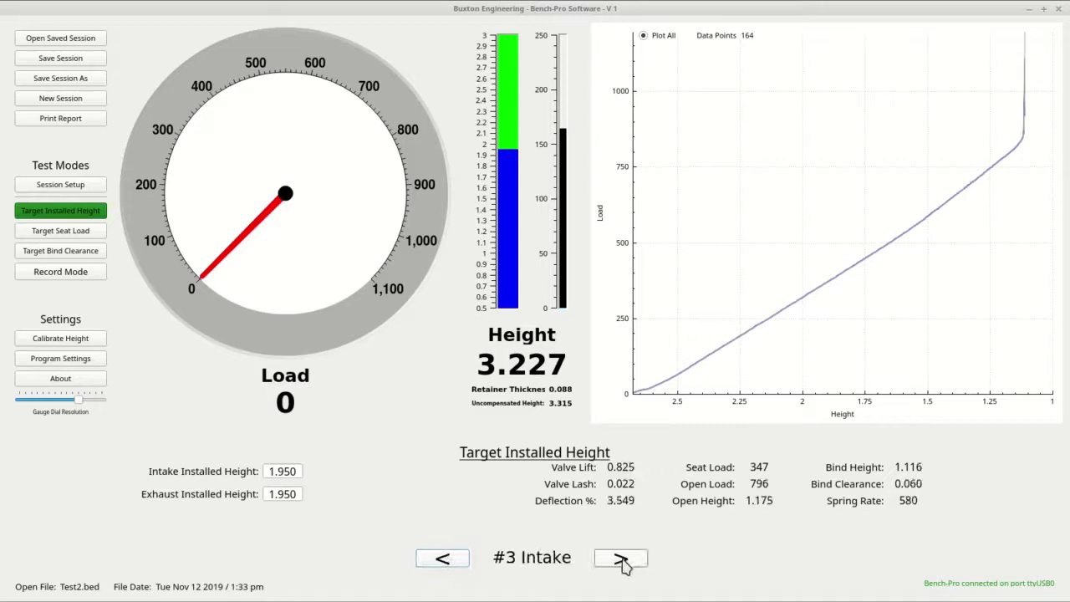
pyautogui.click(621, 561)
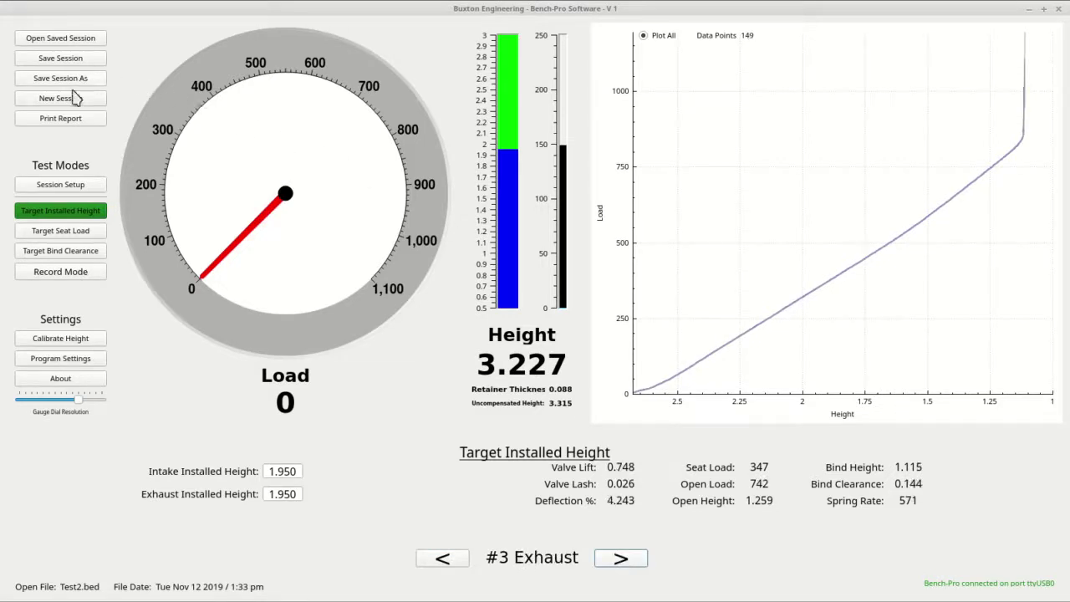
# Print the Target Installed Height report to a PDF file named print.pdf
pyautogui.click(63, 118)
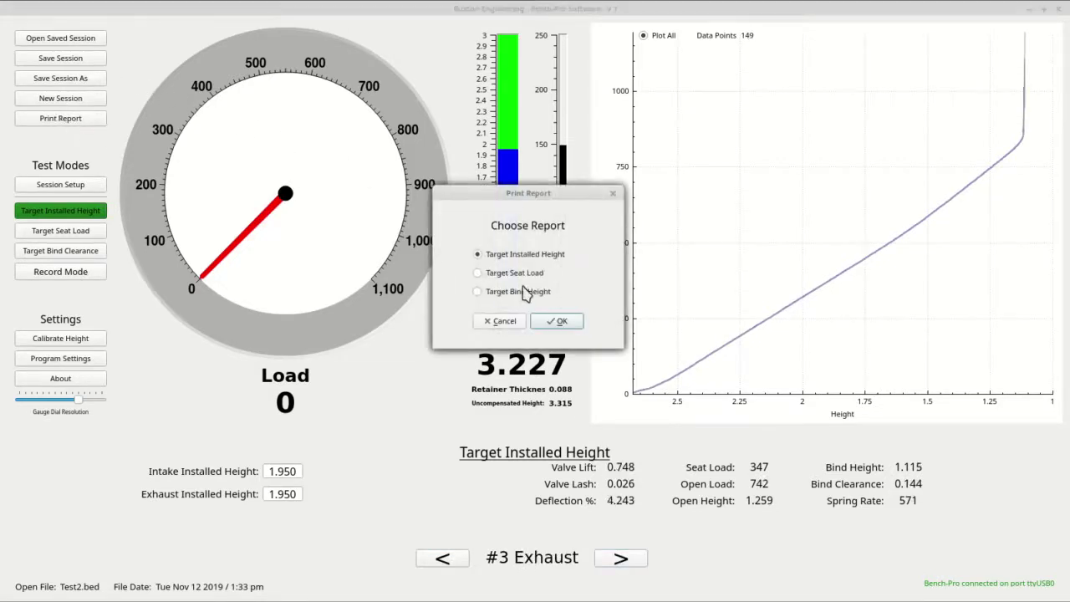
pyautogui.click(558, 322)
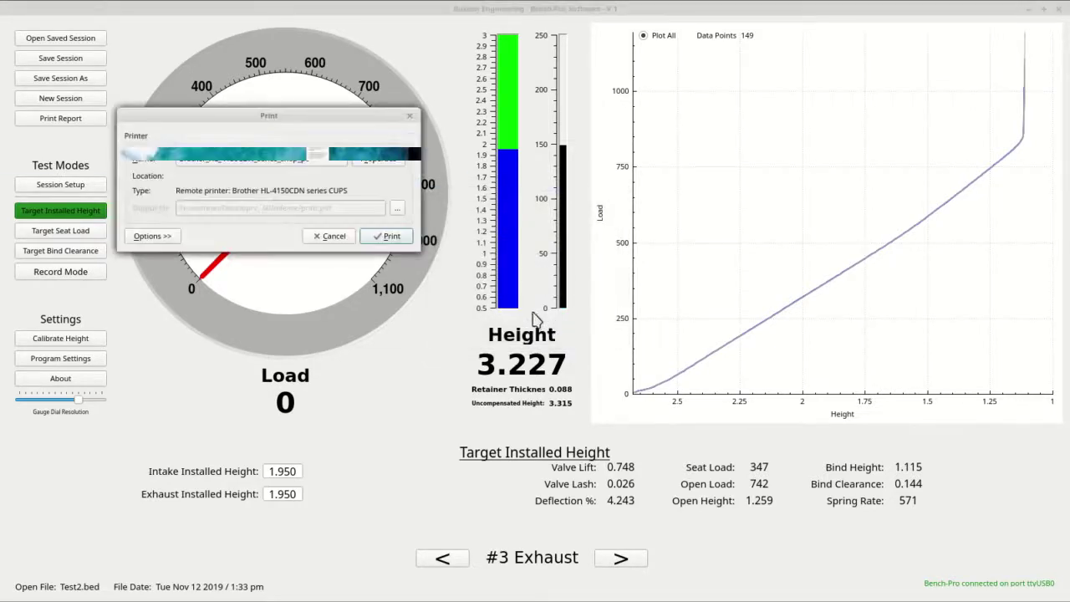
pyautogui.click(334, 159)
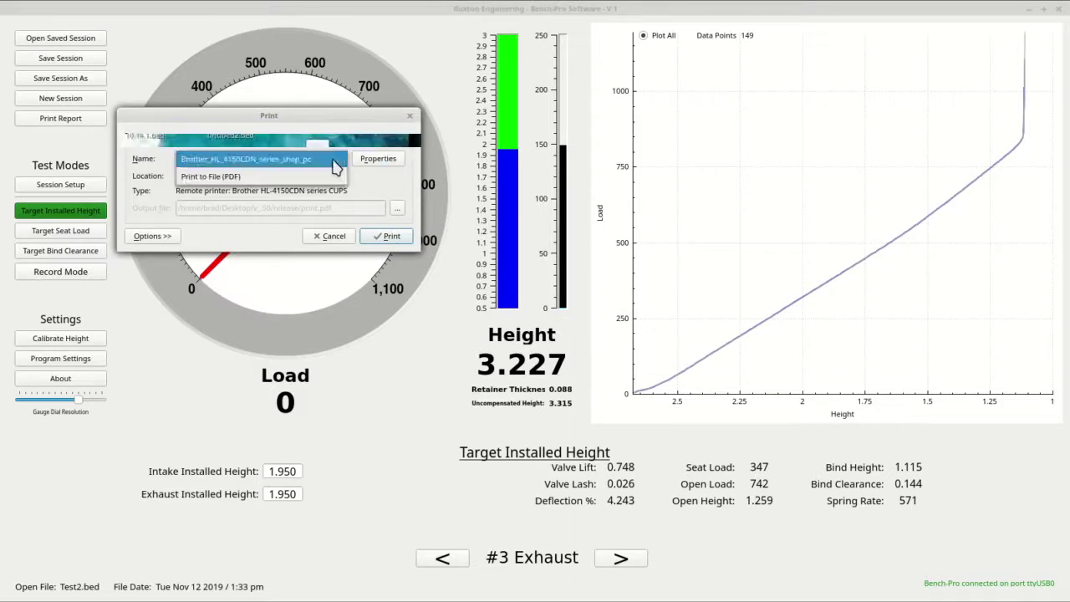
pyautogui.click(309, 177)
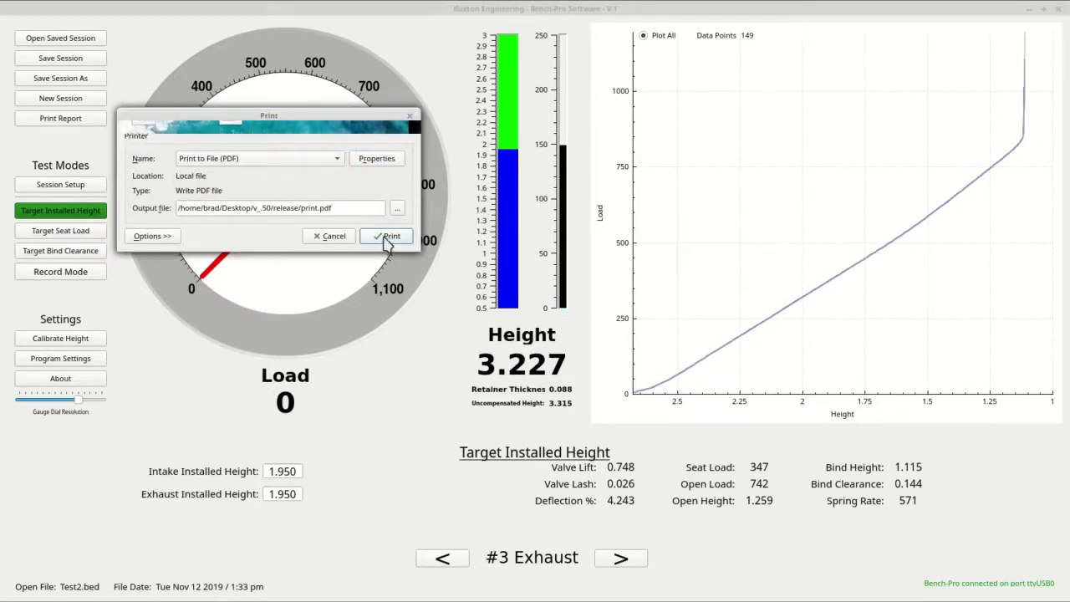
pyautogui.click(383, 239)
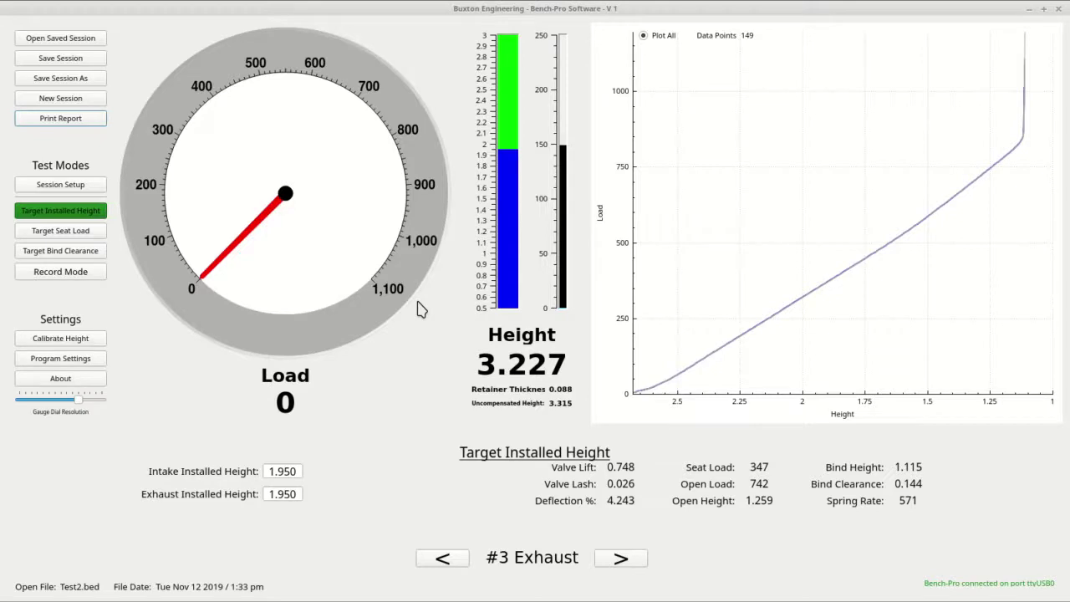
# Switch to the Target Seat Load mode and set both the intake and exhaust target seat loads to 350
pyautogui.click(88, 229)
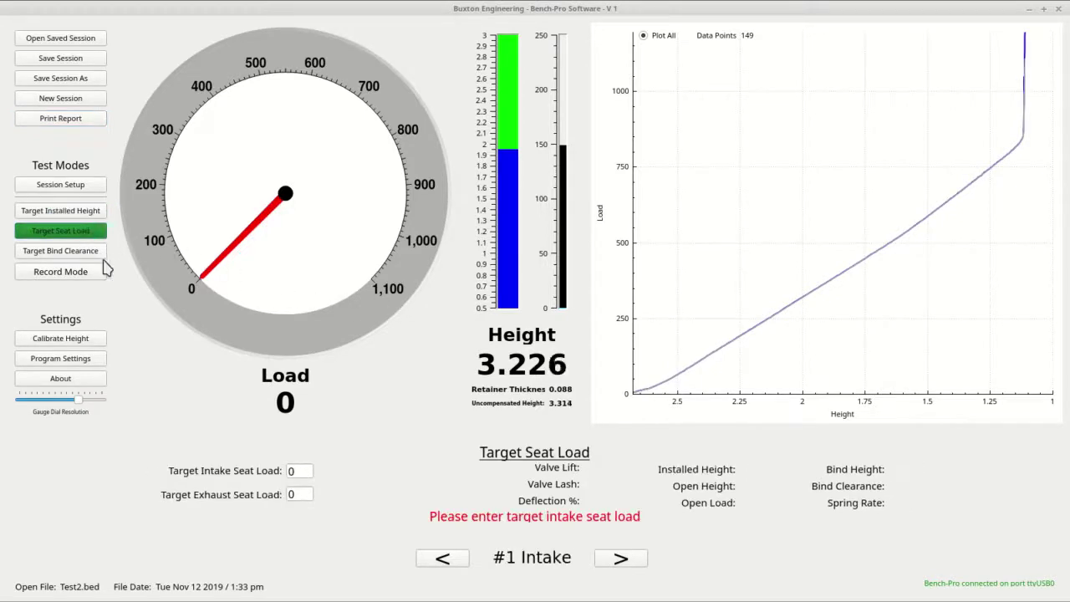
pyautogui.click(293, 471)
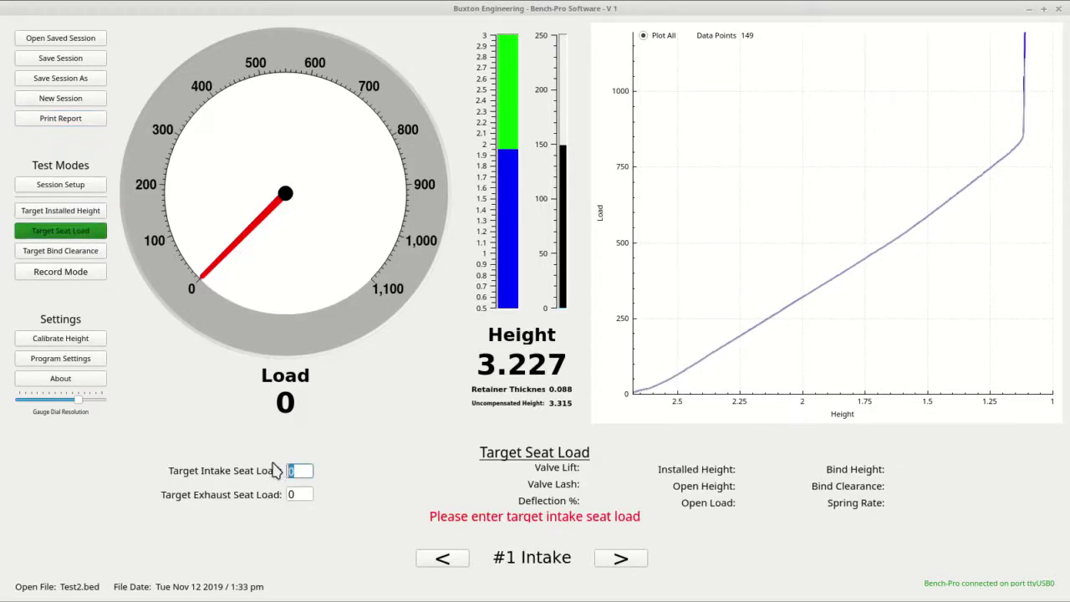
pyautogui.write('350')
pyautogui.press('Tab')
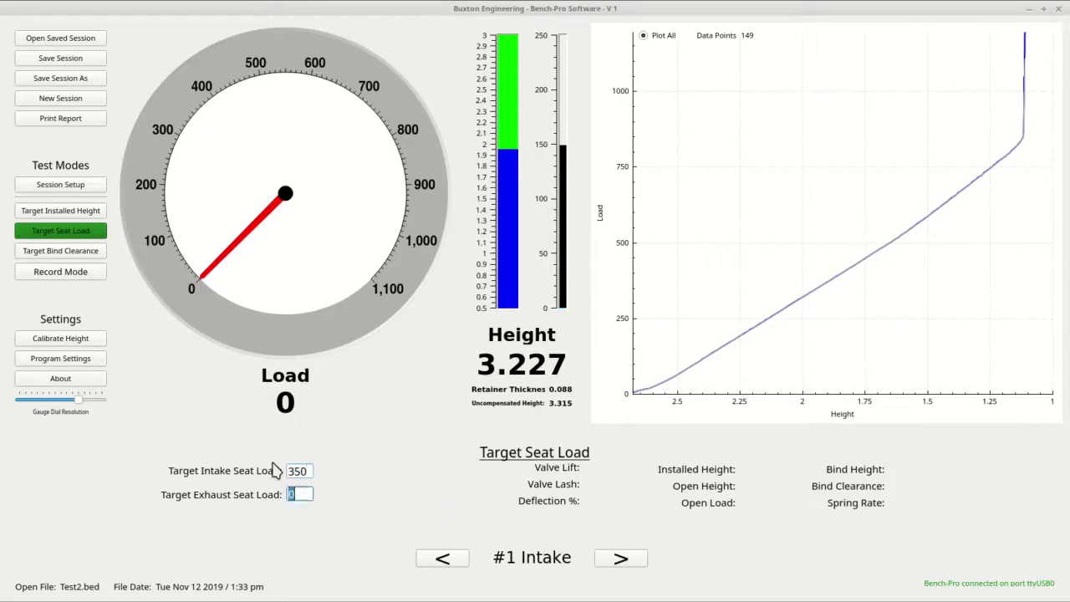
pyautogui.write('350')
pyautogui.press('Tab')
# Examine the installed height, open load and bind clearance at the target seat load for valves #1 through #4
pyautogui.press('Right')
pyautogui.press('Right')
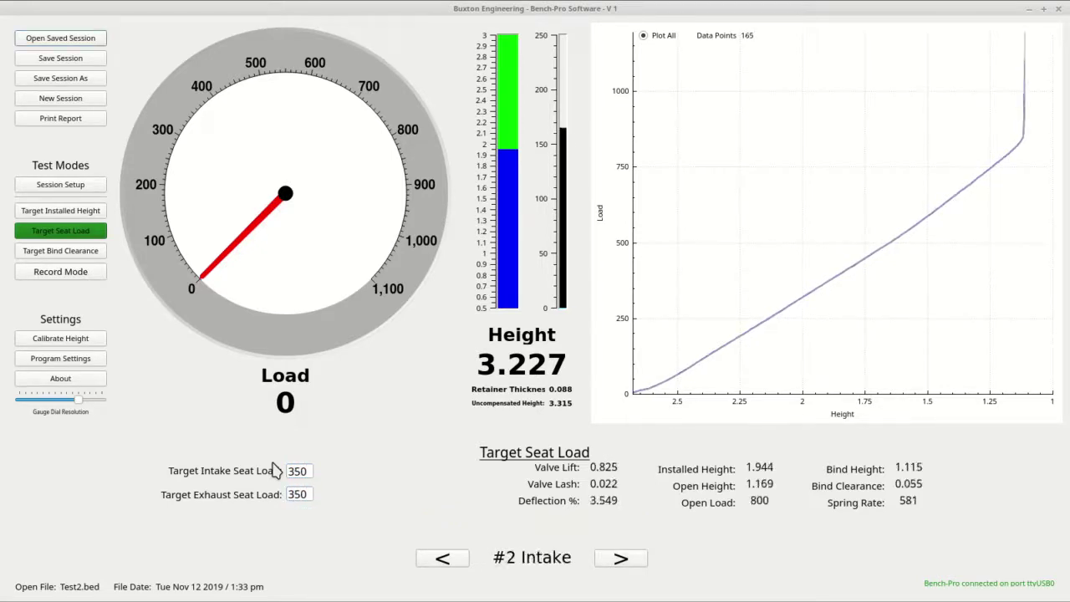
pyautogui.press('Right')
pyautogui.press('Right')
pyautogui.press('Right')
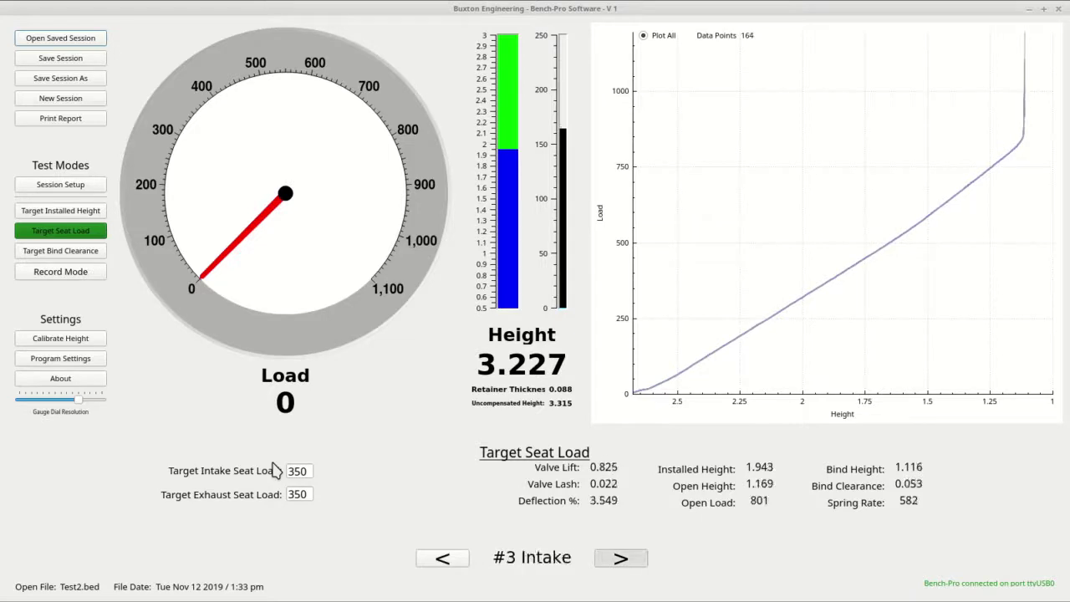
pyautogui.press('Right')
pyautogui.press('Right')
pyautogui.press('Right')
pyautogui.press('Right')
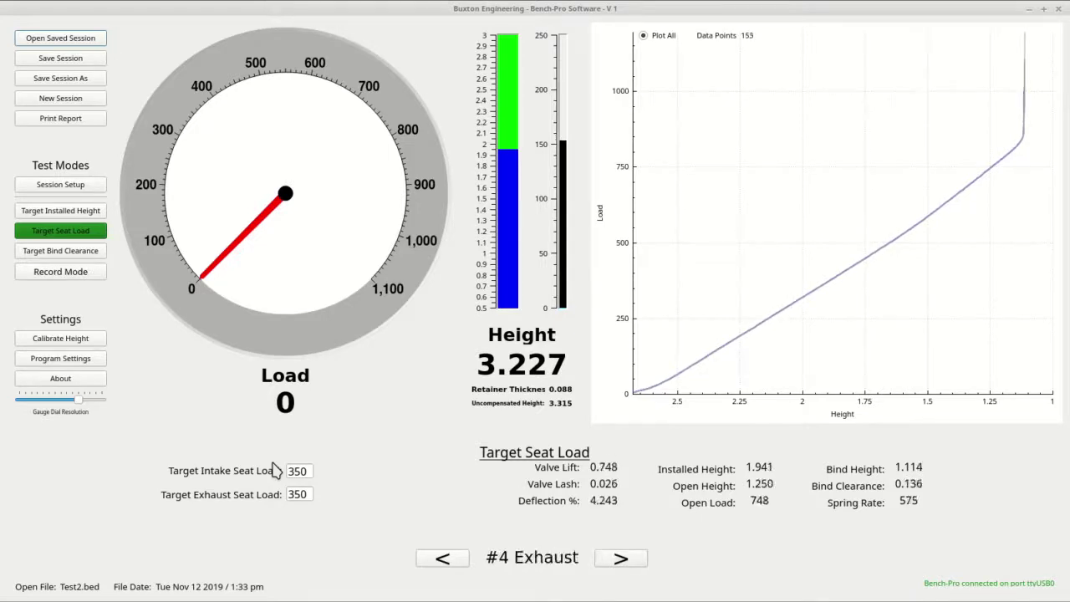
pyautogui.press('Left')
pyautogui.press('Left')
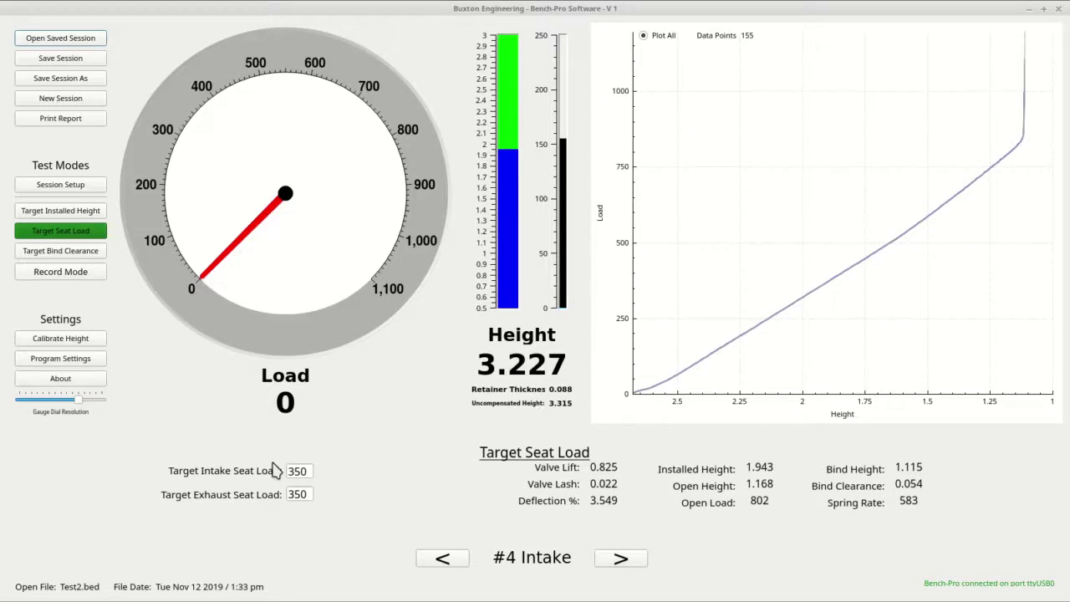
# Switch to the Target Bind Clearance mode and set both the desired intake and exhaust bind clearances to .05
pyautogui.click(87, 251)
pyautogui.click(315, 471)
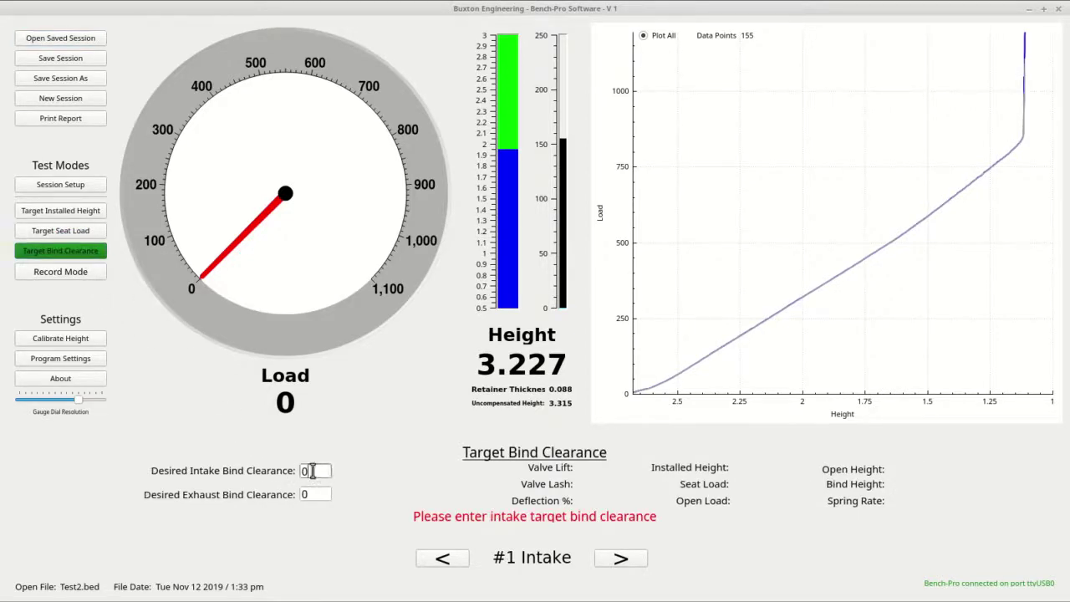
pyautogui.write('.05')
pyautogui.press('Tab')
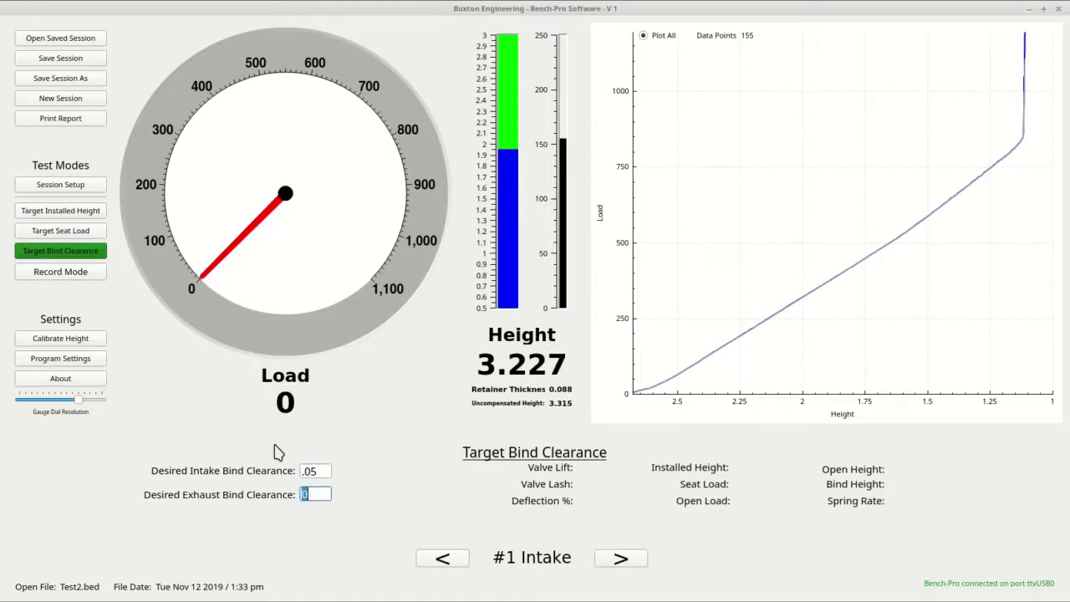
pyautogui.write('.05')
pyautogui.press('Tab')
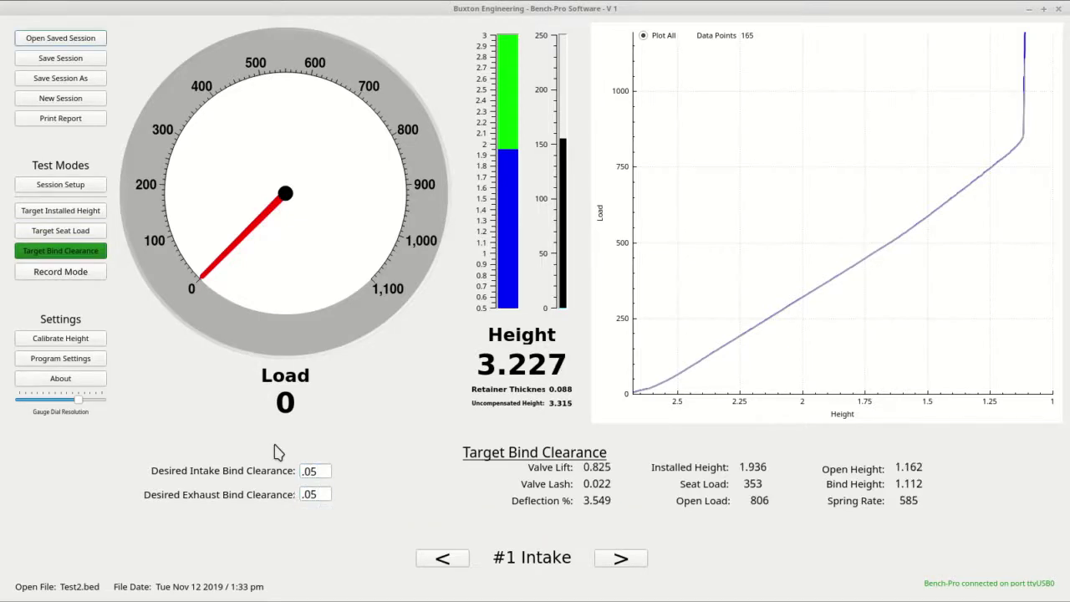
# Compare the installed height and seat load at the desired bind clearance for valves #1 through #3
pyautogui.press('Right')
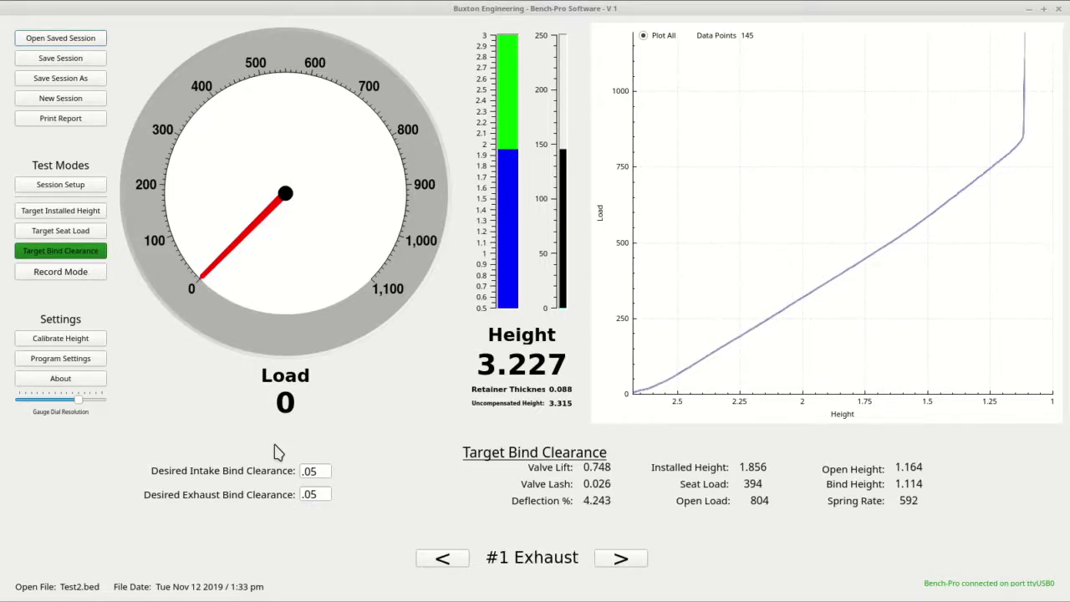
pyautogui.press('Right')
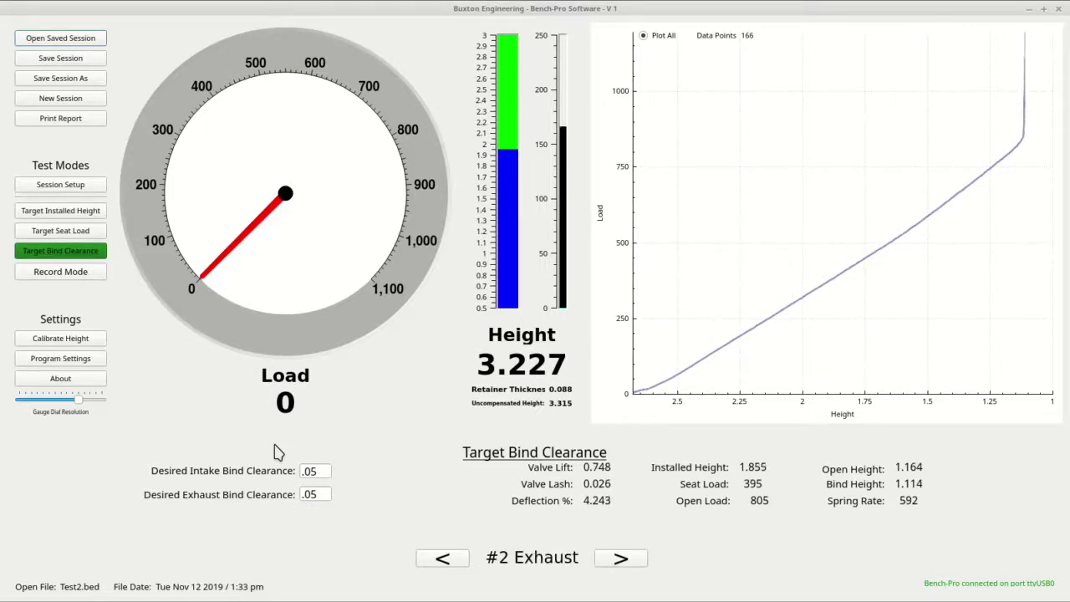
pyautogui.press('Right')
pyautogui.press('Right')
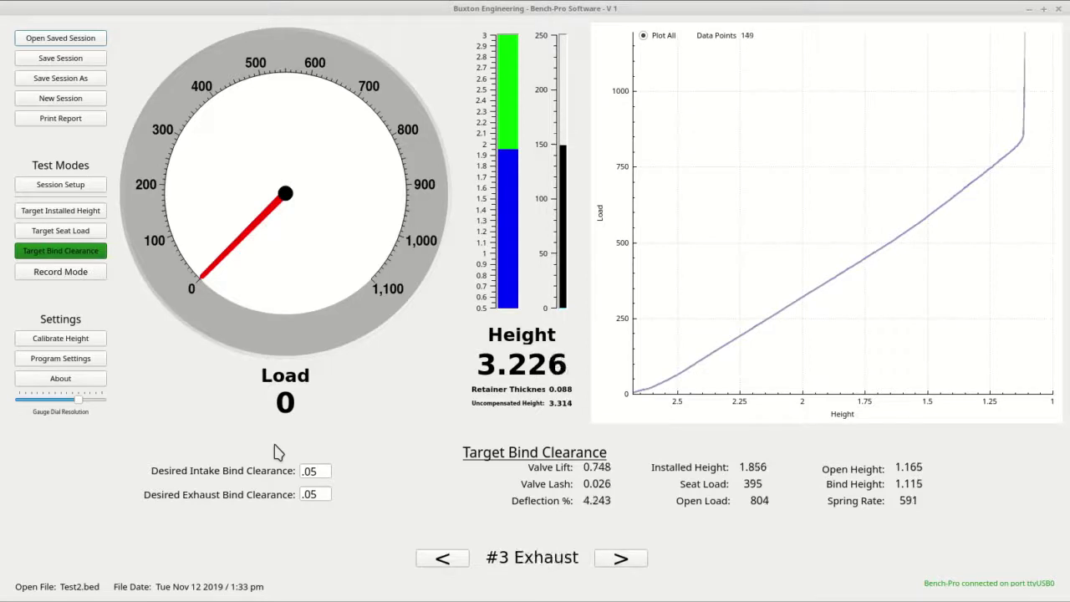
pyautogui.press('Left')
pyautogui.press('Left')
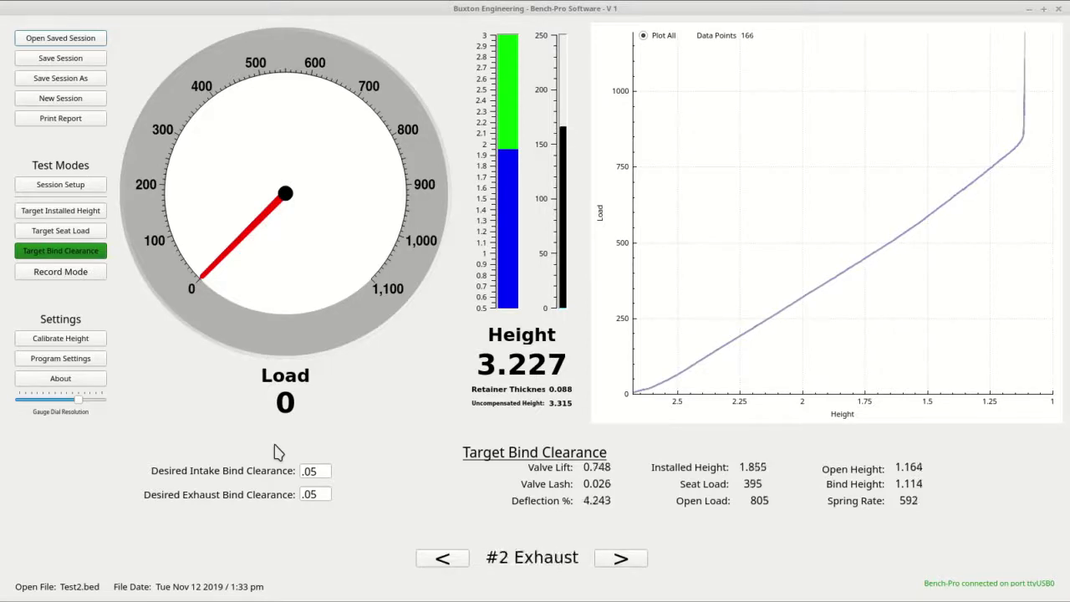
pyautogui.press('Left')
pyautogui.press('Left')
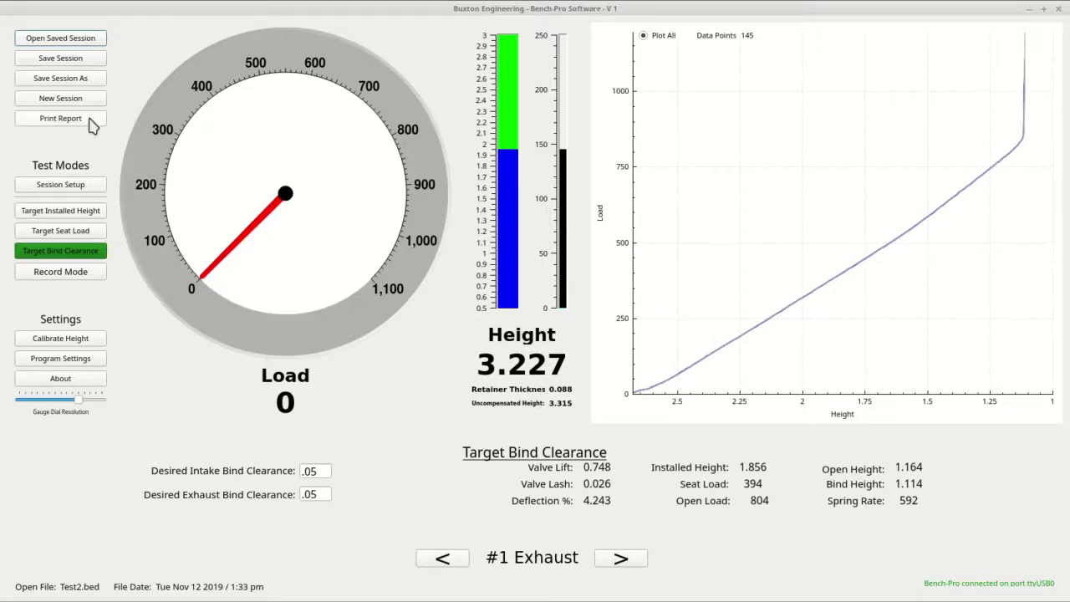
# Print the Target Bind Clearance report
pyautogui.click(60, 118)
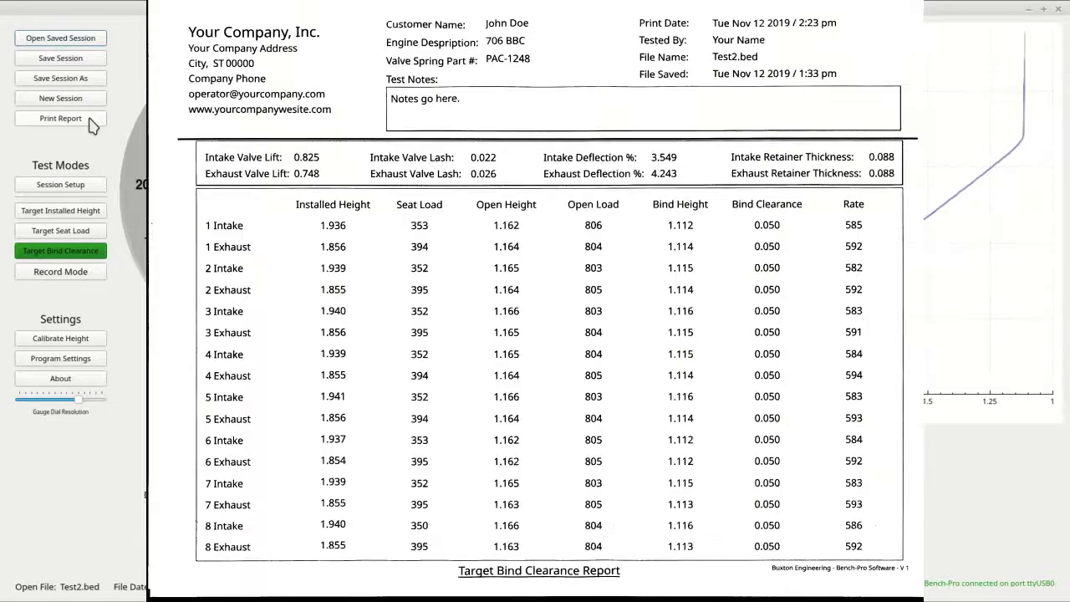